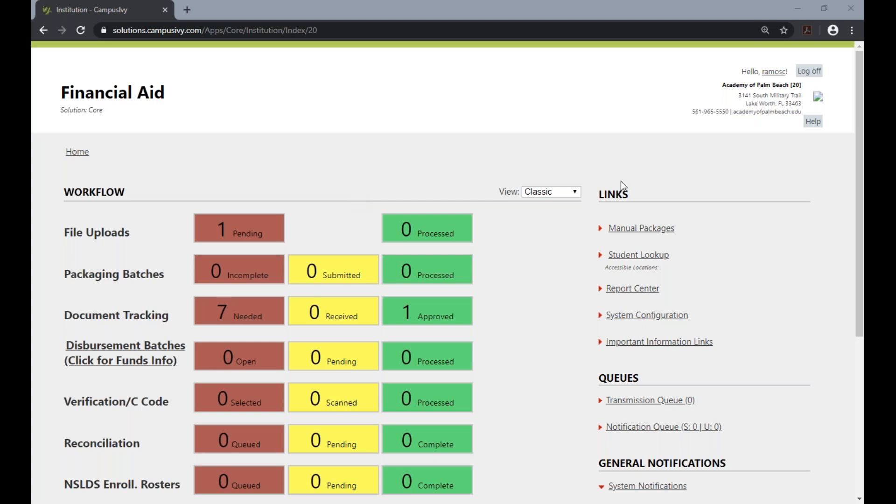
Copy the Student Initiated Packaging (SIP) URL from Important Information Links and open it in a new browser tab.
{"action": "left_click_drag", "start_coordinate": [600, 194], "coordinate": [629, 196]}
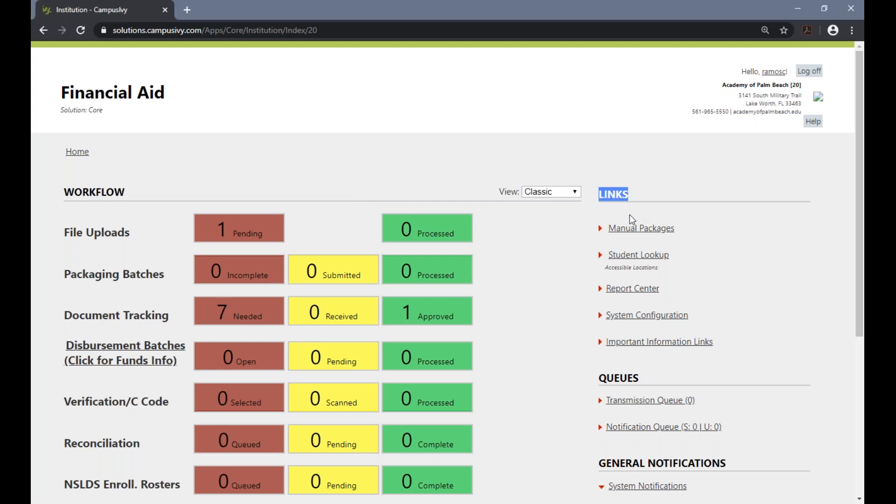
{"action": "left_click", "coordinate": [639, 347]}
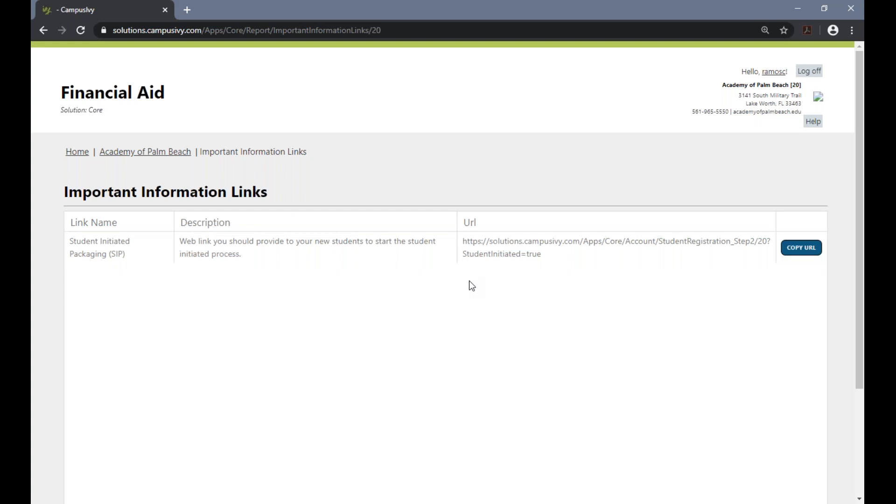
{"action": "left_click", "coordinate": [798, 250]}
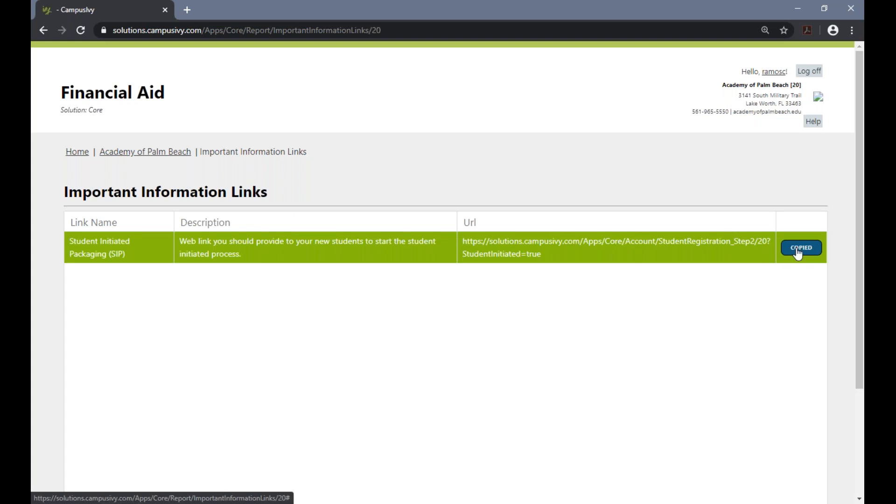
{"action": "left_click", "coordinate": [188, 10]}
{"action": "right_click", "coordinate": [209, 29]}
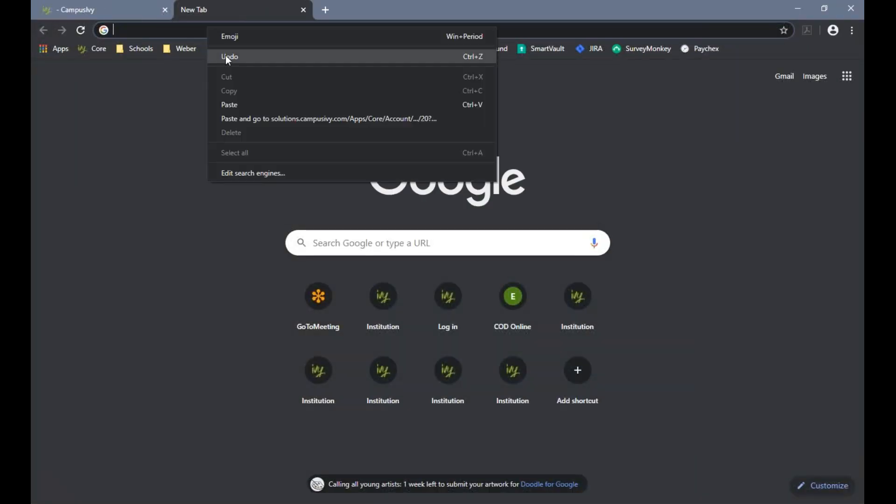
{"action": "left_click", "coordinate": [245, 118]}
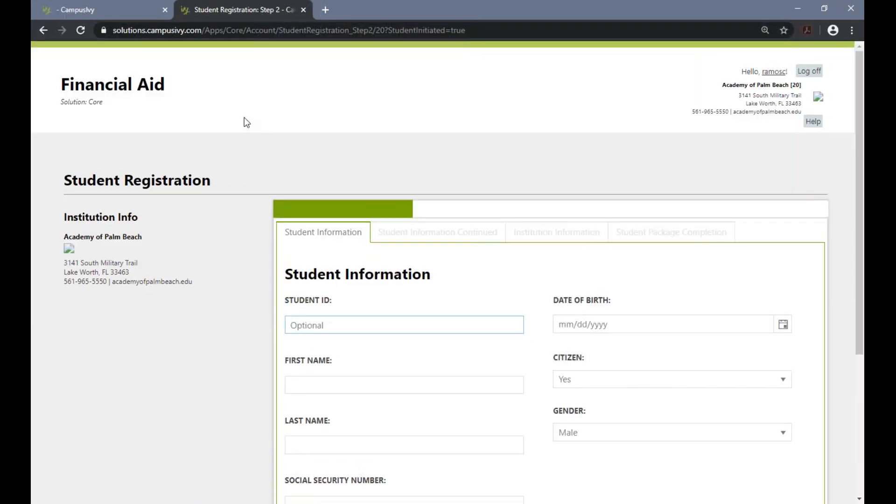
Enter the student's date of birth in the Student Information form.
{"action": "scroll", "coordinate": [228, 276], "scroll_direction": "down", "scroll_amount": 3}
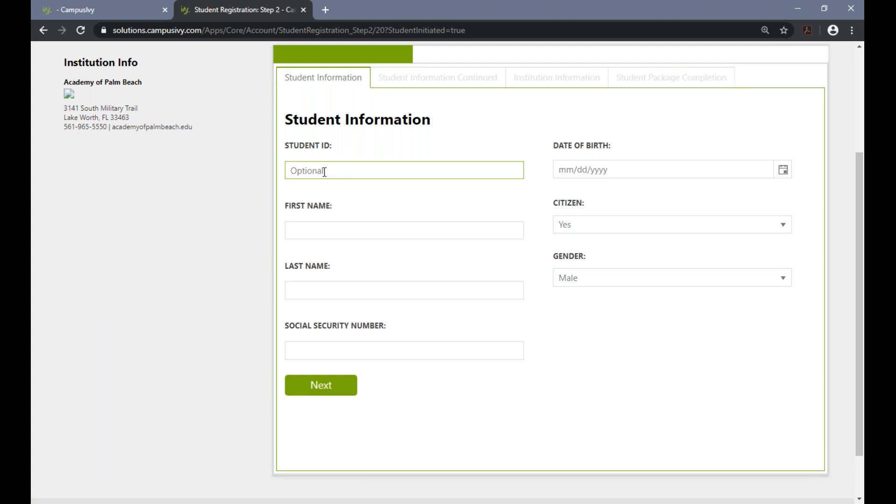
{"action": "left_click", "coordinate": [623, 173]}
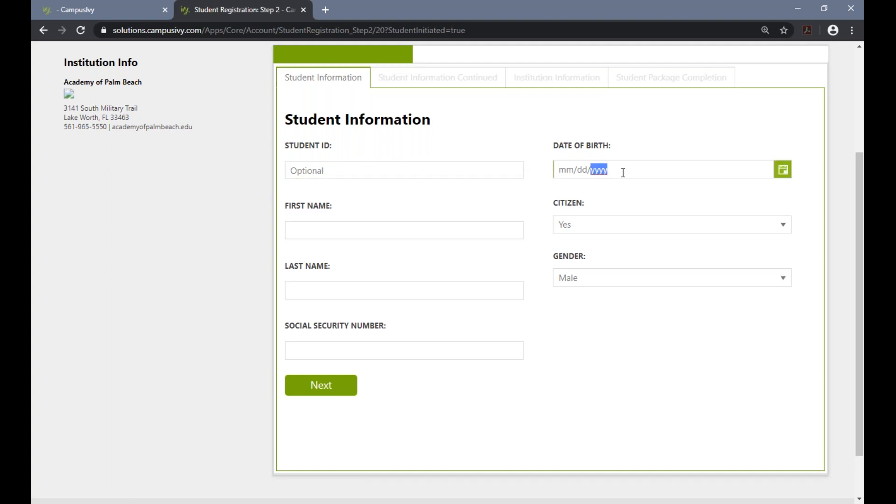
{"action": "left_click_drag", "start_coordinate": [609, 170], "coordinate": [559, 171]}
{"action": "type", "text": "1/1/2019"}
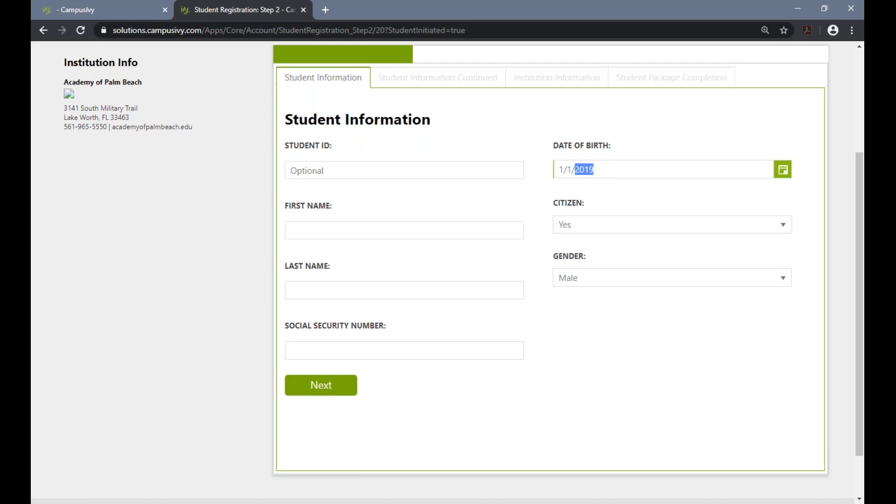
{"action": "key", "text": "BackSpace"}
{"action": "type", "text": "19"}
Enter the student's first name, last name and Social Security number, leaving the optional student ID blank.
{"action": "left_click", "coordinate": [418, 235]}
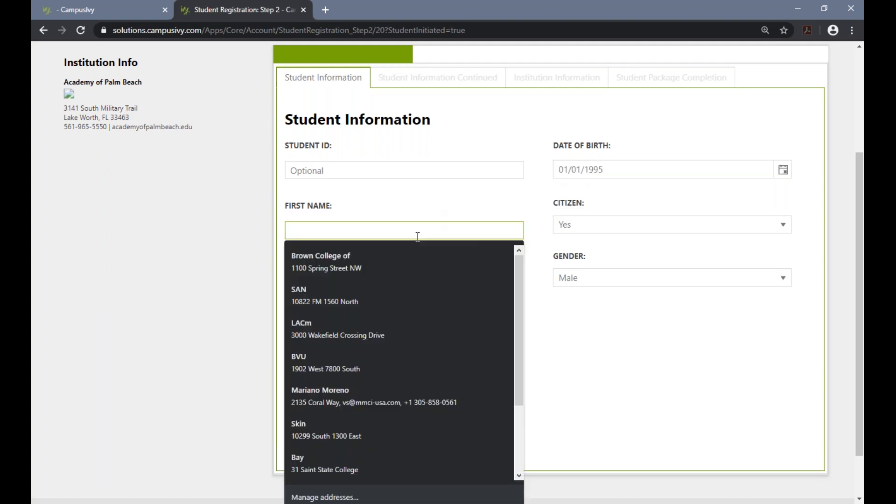
{"action": "type", "text": "Jane"}
{"action": "key", "text": "Tab"}
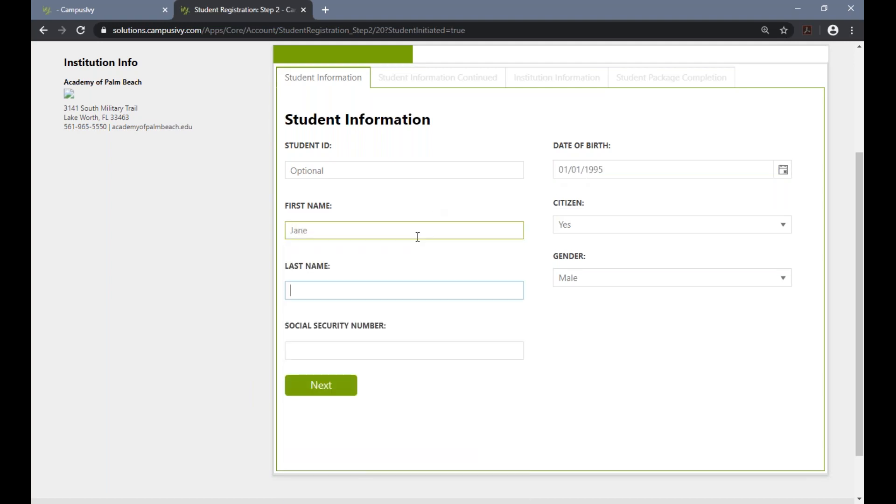
{"action": "type", "text": "Doe"}
{"action": "key", "text": "Tab"}
{"action": "type", "text": "010-10-1010"}
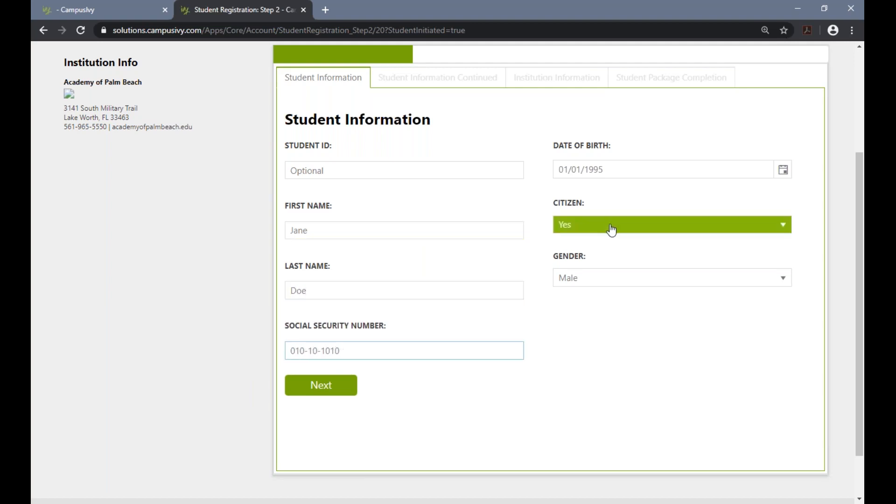
Set Citizen to Yes and Gender to Female, and continue to the next registration page.
{"action": "left_click", "coordinate": [606, 250]}
{"action": "left_click", "coordinate": [604, 280]}
{"action": "left_click", "coordinate": [599, 294]}
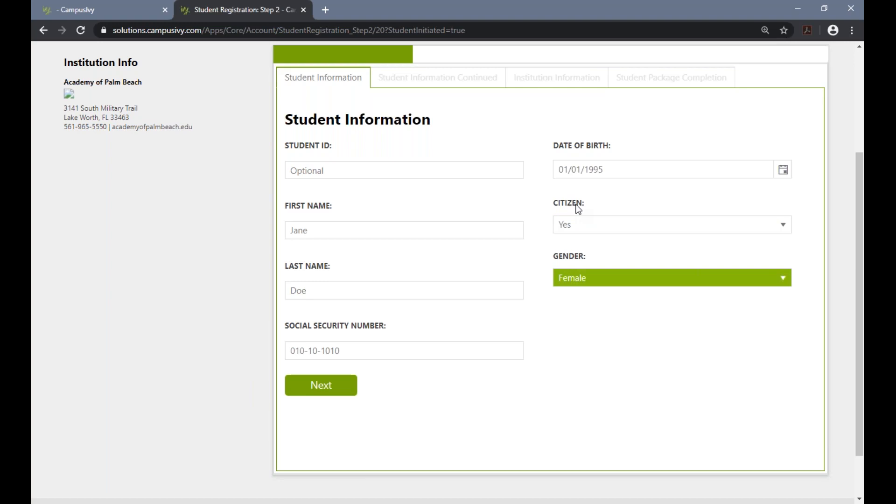
{"action": "left_click", "coordinate": [582, 229]}
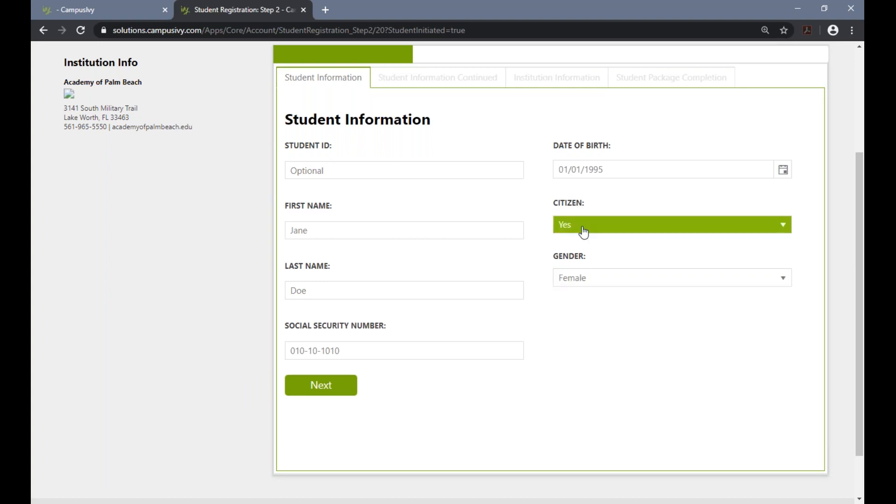
{"action": "left_click", "coordinate": [582, 240]}
{"action": "left_click", "coordinate": [584, 227]}
{"action": "left_click", "coordinate": [583, 225]}
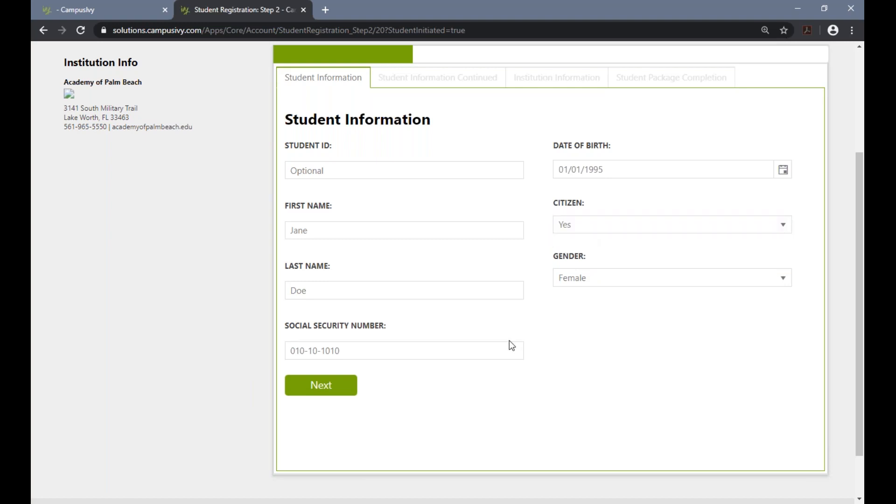
{"action": "left_click", "coordinate": [329, 392]}
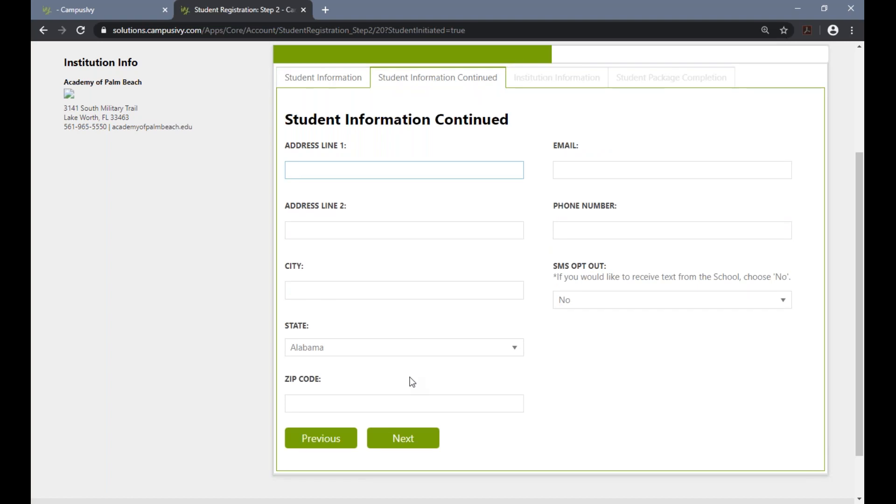
Enter the student's street address, city, state and ZIP code, leaving the second address line blank.
{"action": "type", "text": "123 Street"}
{"action": "key", "text": "Tab"}
{"action": "key", "text": "Tab"}
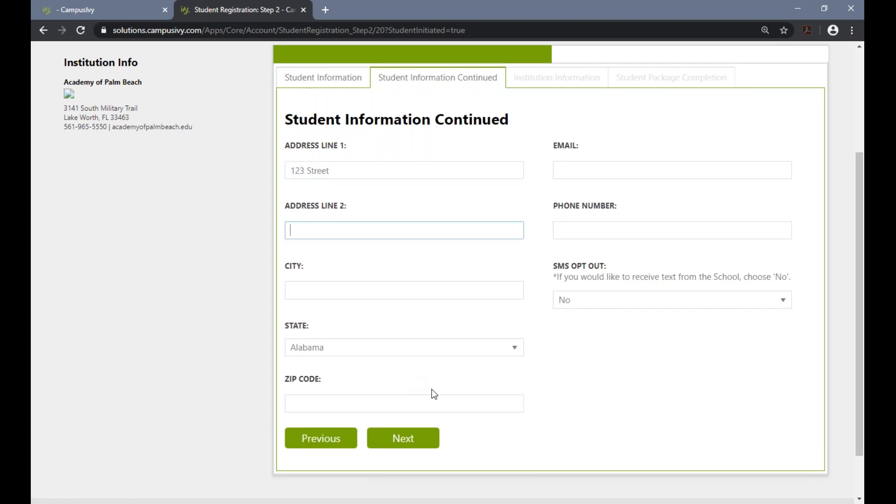
{"action": "type", "text": "Pom"}
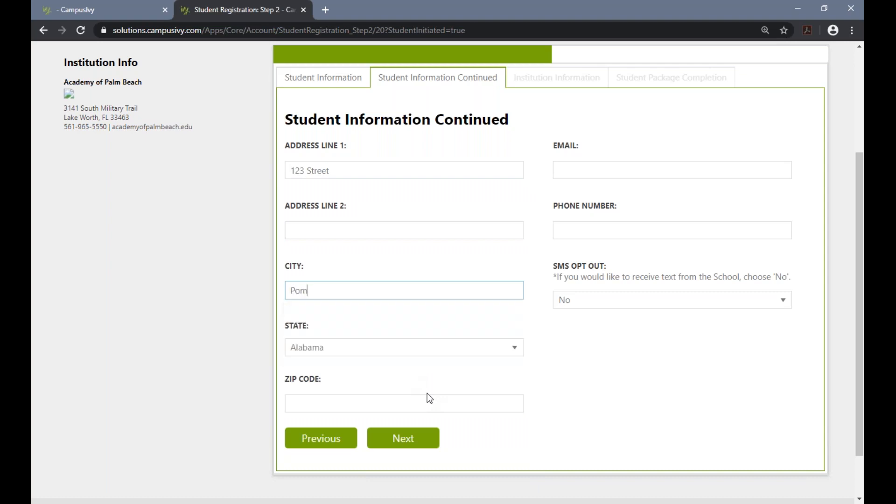
{"action": "type", "text": "pano Beach"}
{"action": "key", "text": "Tab"}
{"action": "key", "text": "f"}
{"action": "key", "text": "Tab"}
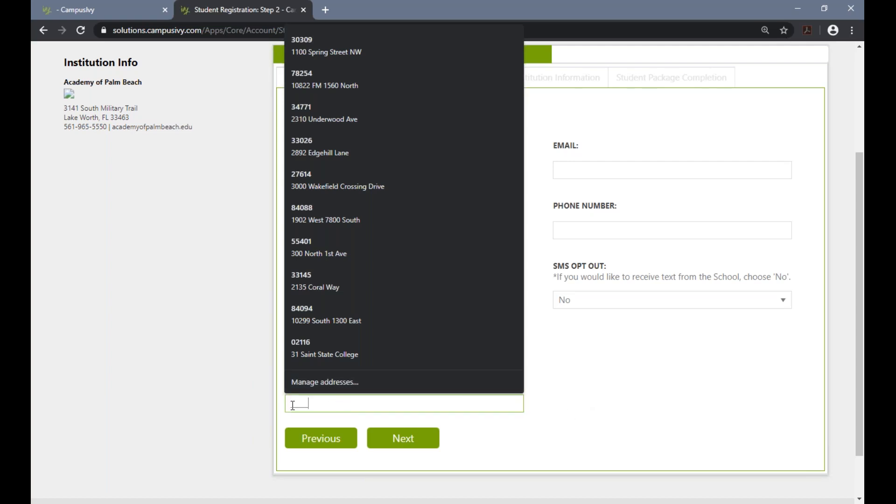
{"action": "type", "text": "33069"}
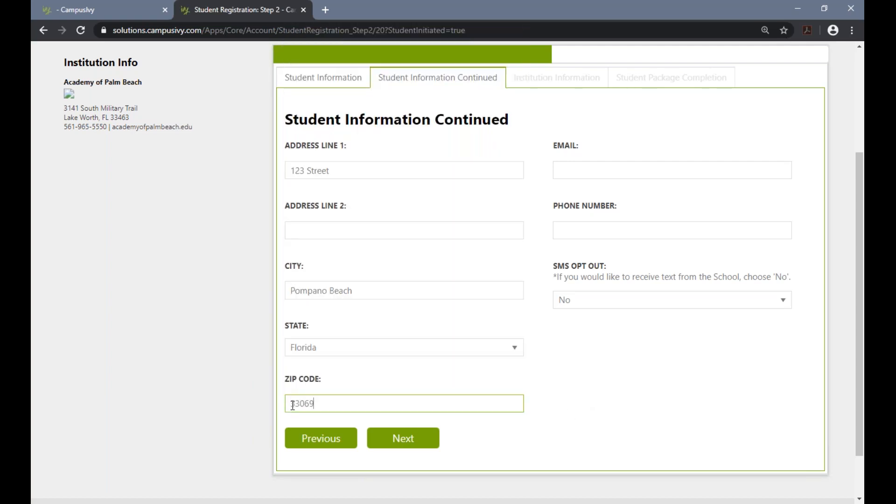
{"action": "key", "text": "Tab"}
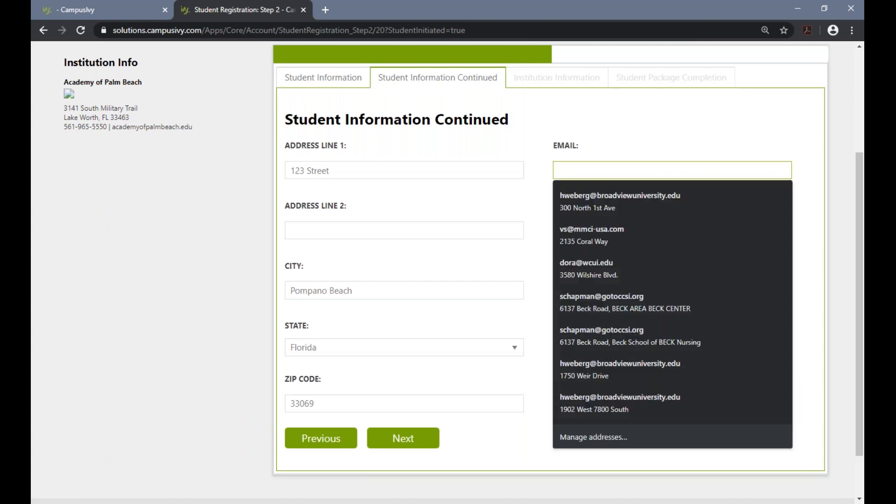
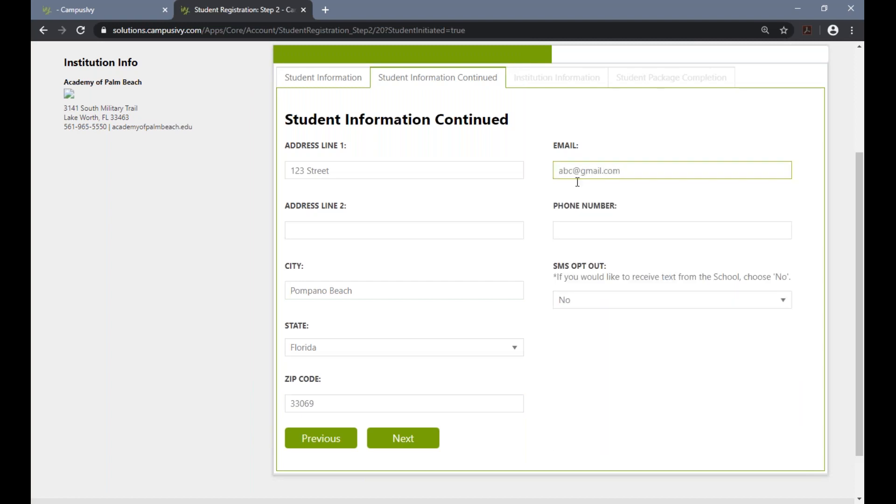
Enter the student's email address and phone number in the contact fields.
{"action": "left_click", "coordinate": [587, 228]}
{"action": "type", "text": "7863"}
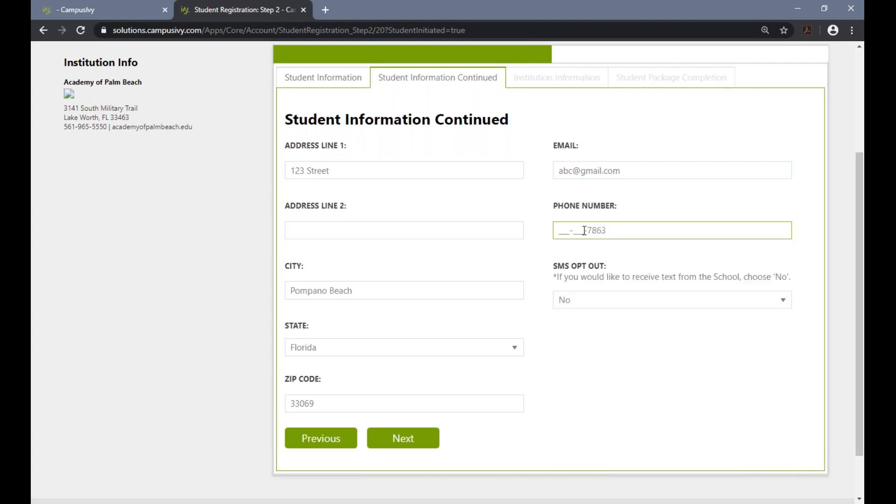
{"action": "left_click_drag", "start_coordinate": [561, 230], "coordinate": [655, 230]}
Set SMS Opt Out to No so the school can send texts, and continue to Institution Information.
{"action": "left_click", "coordinate": [584, 301]}
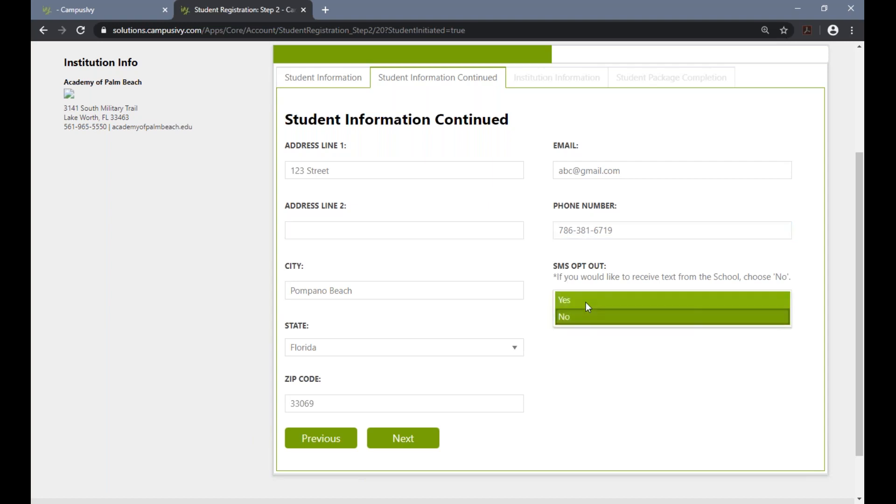
{"action": "left_click", "coordinate": [586, 301]}
{"action": "left_click", "coordinate": [584, 301]}
{"action": "left_click", "coordinate": [584, 314]}
{"action": "left_click", "coordinate": [567, 355]}
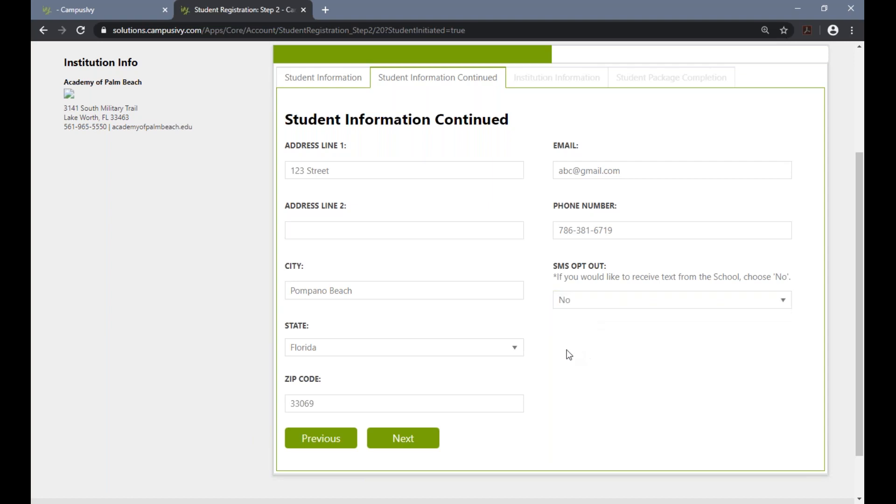
{"action": "left_click", "coordinate": [405, 442]}
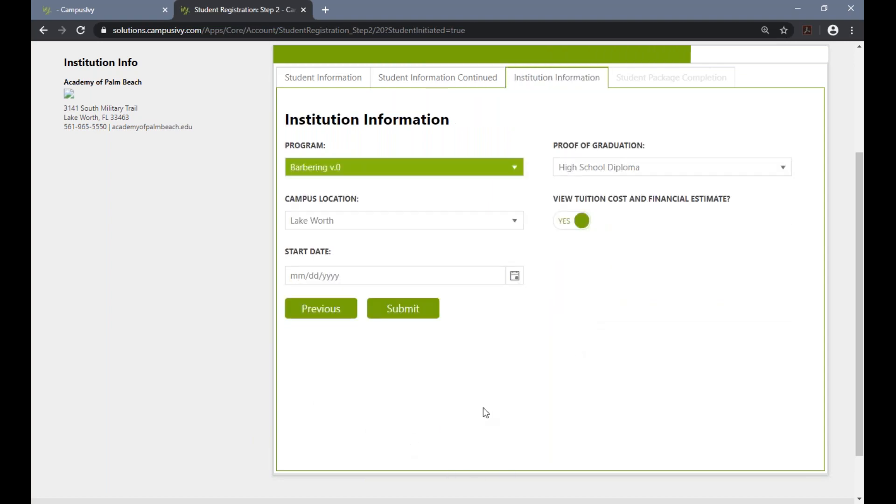
Choose Barbering v.0 as the program and keep Lake Worth as the campus location.
{"action": "left_click", "coordinate": [386, 173]}
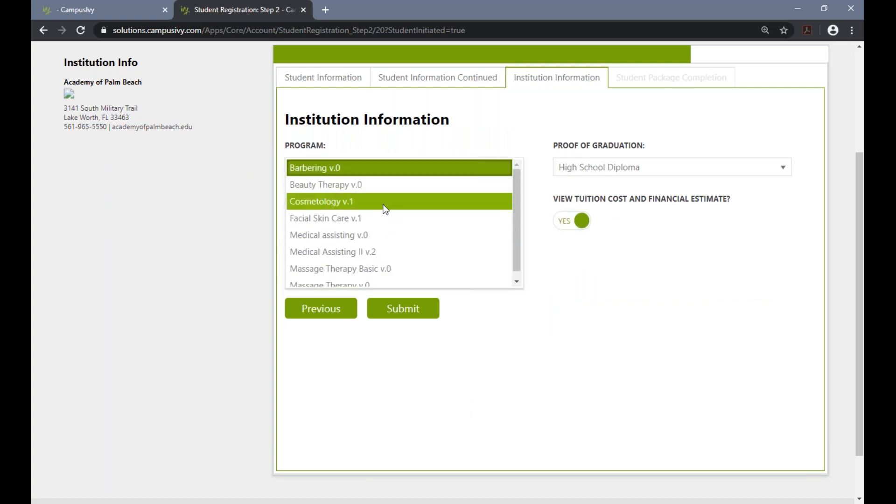
{"action": "scroll", "coordinate": [398, 219], "scroll_direction": "down", "scroll_amount": 1}
{"action": "scroll", "coordinate": [399, 237], "scroll_direction": "up", "scroll_amount": 1}
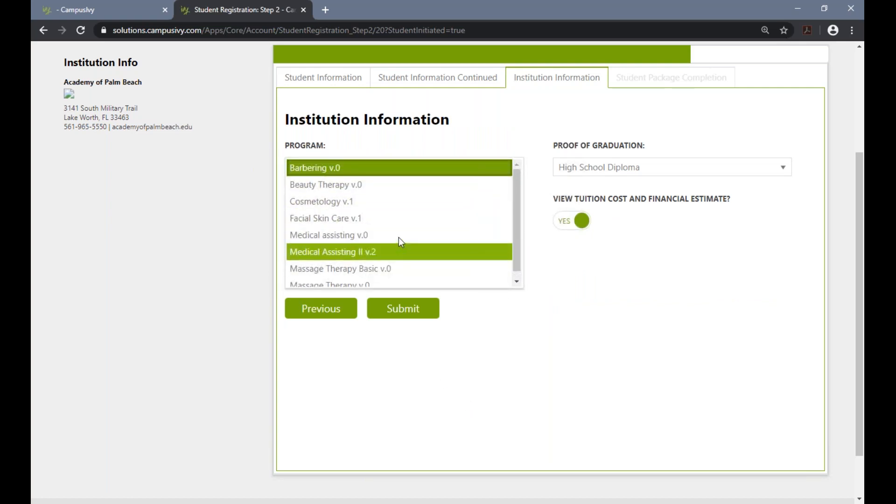
{"action": "left_click", "coordinate": [369, 168]}
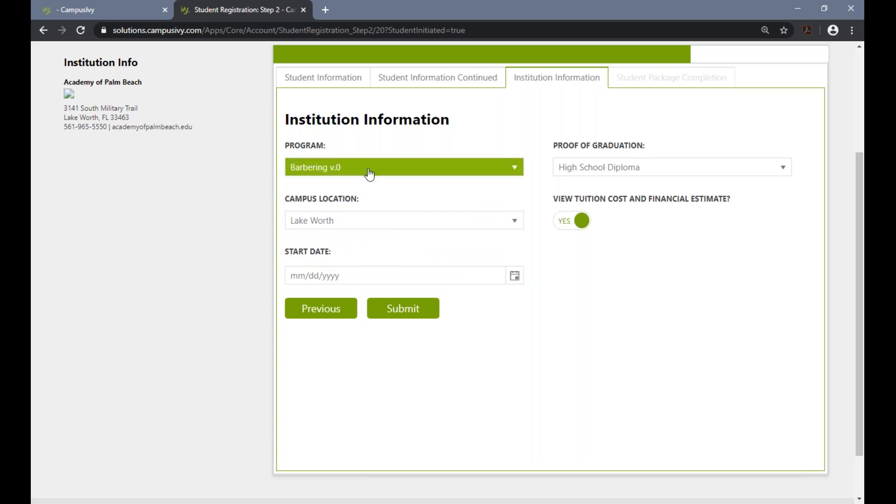
{"action": "key", "text": "Tab"}
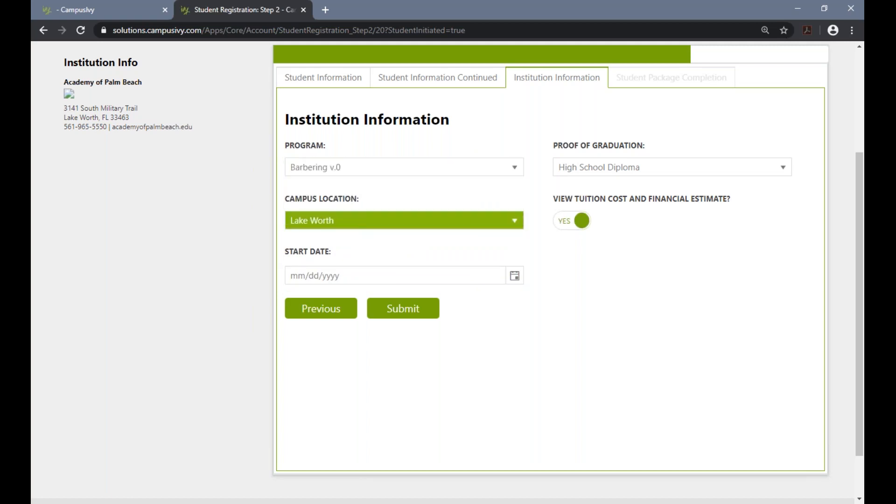
Set the program's start date to 01/01/2020.
{"action": "left_click", "coordinate": [332, 276]}
{"action": "left_click_drag", "start_coordinate": [287, 278], "coordinate": [353, 274]}
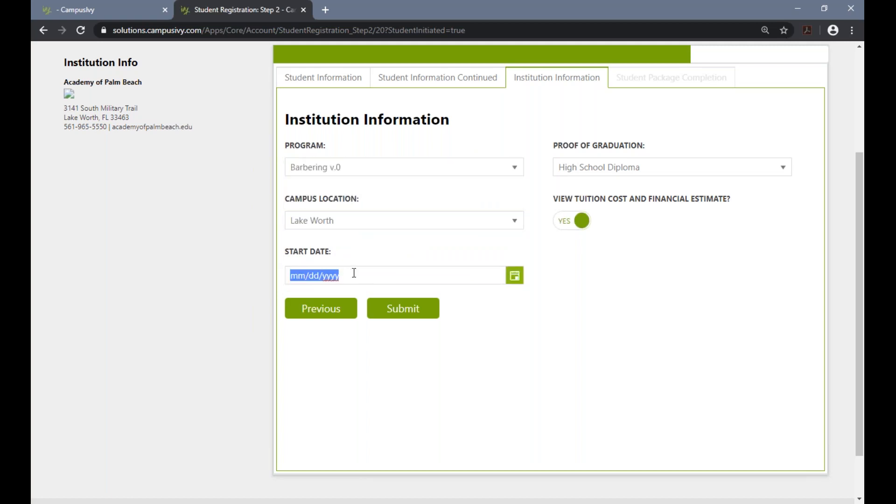
{"action": "type", "text": "1/1/2020"}
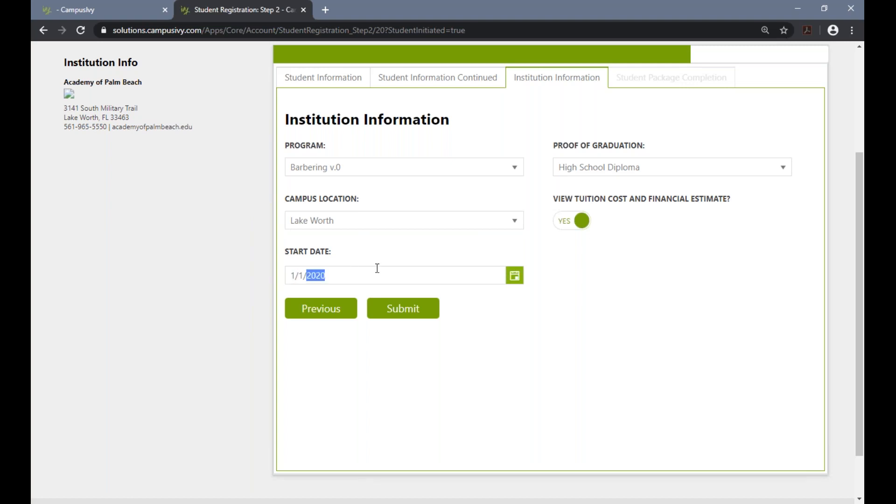
{"action": "left_click", "coordinate": [508, 310]}
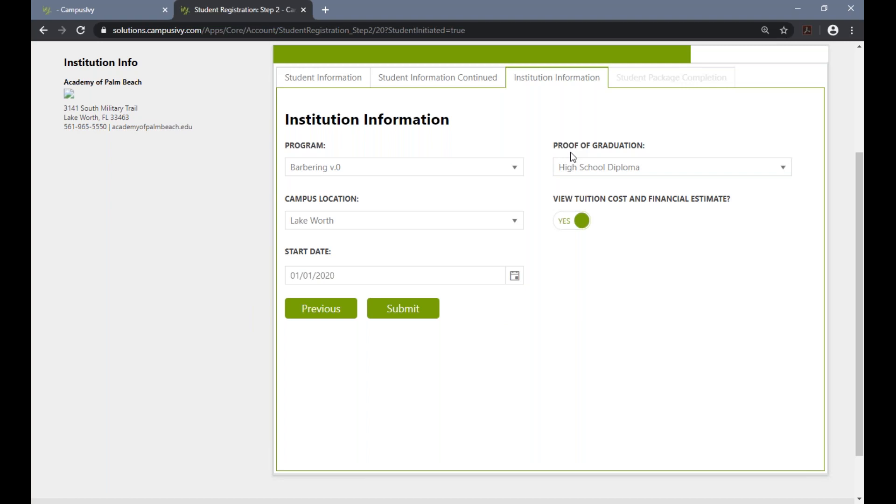
Choose High School Diploma as proof of graduation and submit the registration with the tuition cost and financial estimate option on.
{"action": "left_click", "coordinate": [571, 164]}
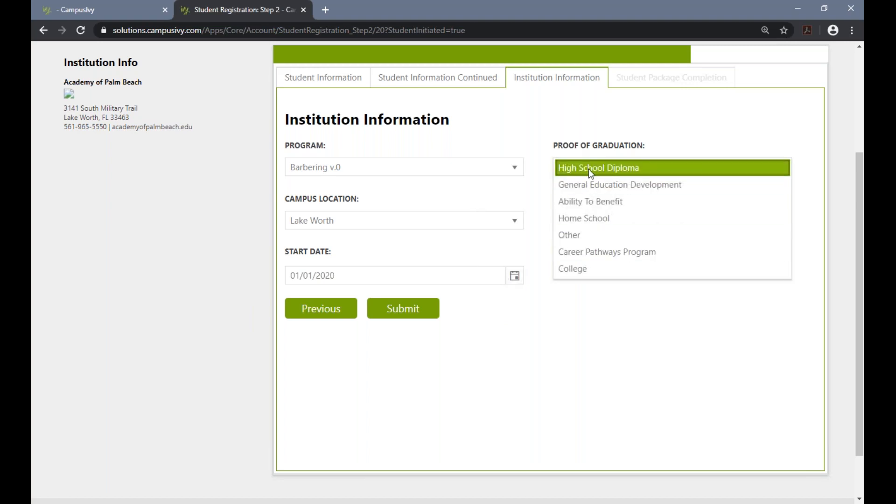
{"action": "left_click", "coordinate": [589, 169]}
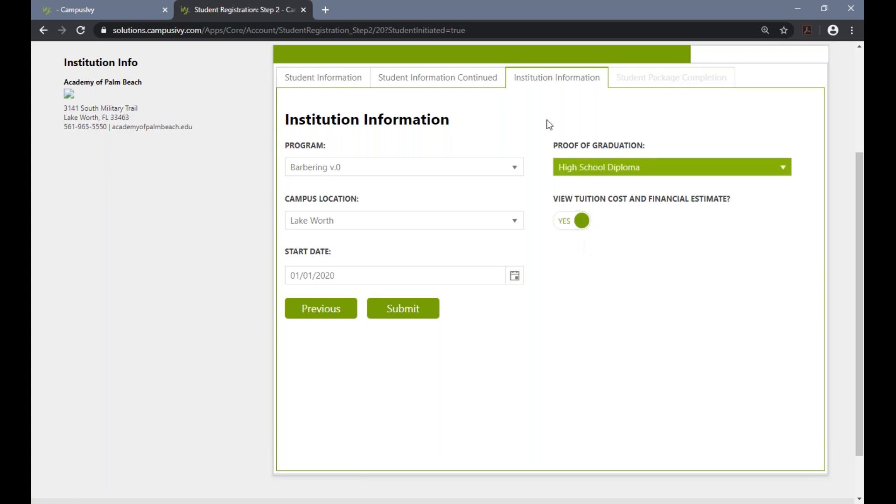
{"action": "left_click", "coordinate": [569, 270]}
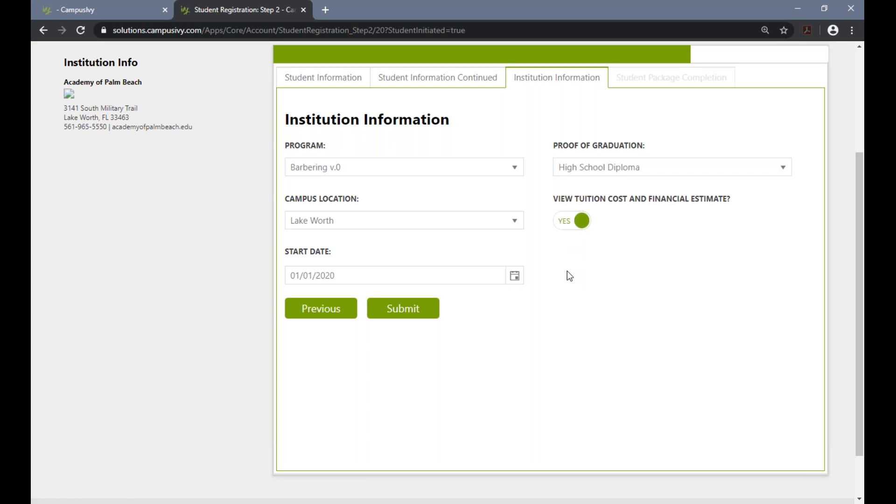
{"action": "left_click", "coordinate": [418, 312]}
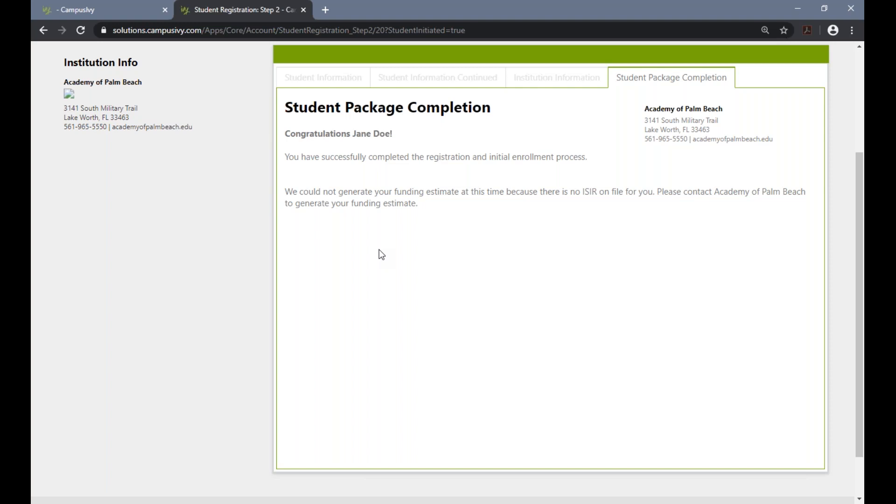
Return to the Academy of Palm Beach institution page and list its Student Initiated Packages under manual packages.
{"action": "scroll", "coordinate": [379, 252], "scroll_direction": "up", "scroll_amount": 4}
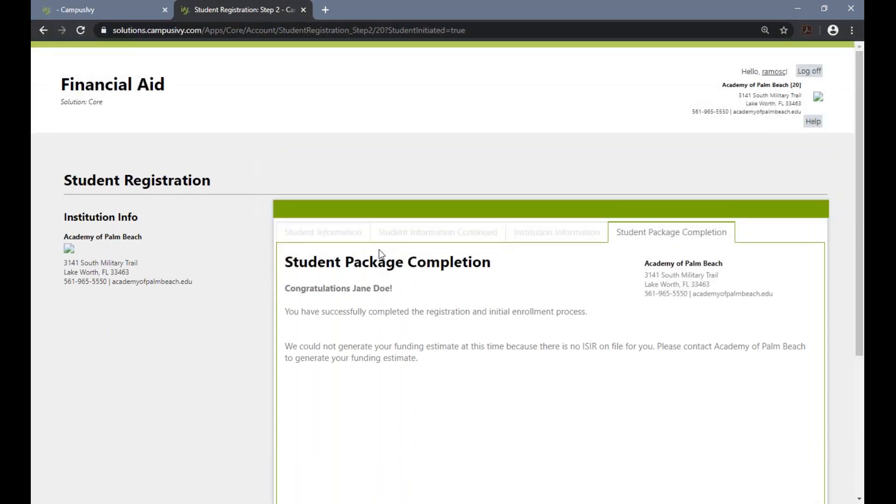
{"action": "left_click", "coordinate": [82, 12]}
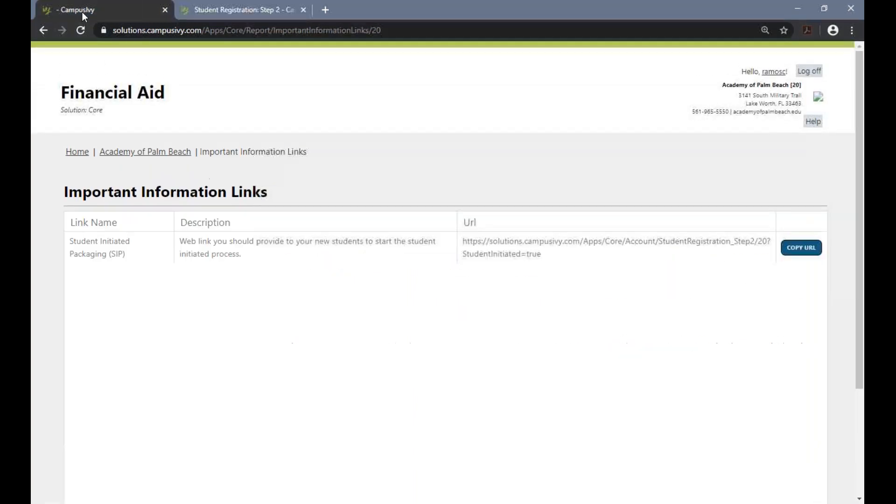
{"action": "left_click", "coordinate": [145, 152]}
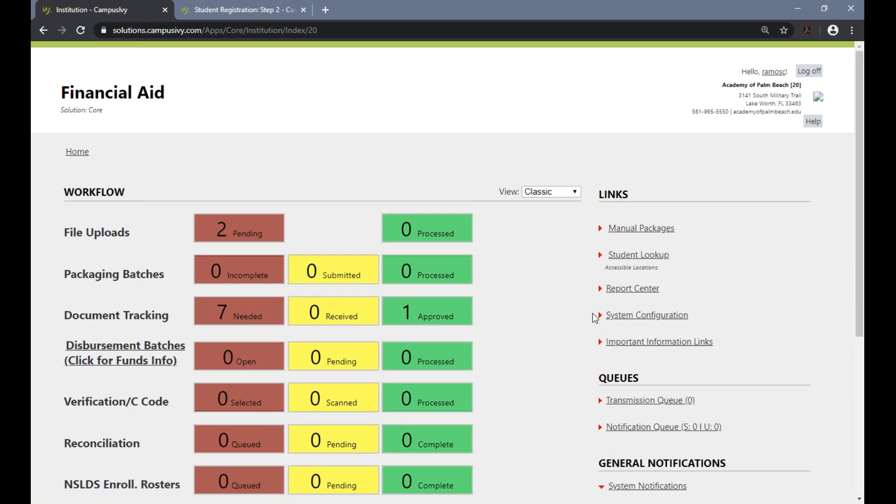
{"action": "left_click", "coordinate": [626, 232]}
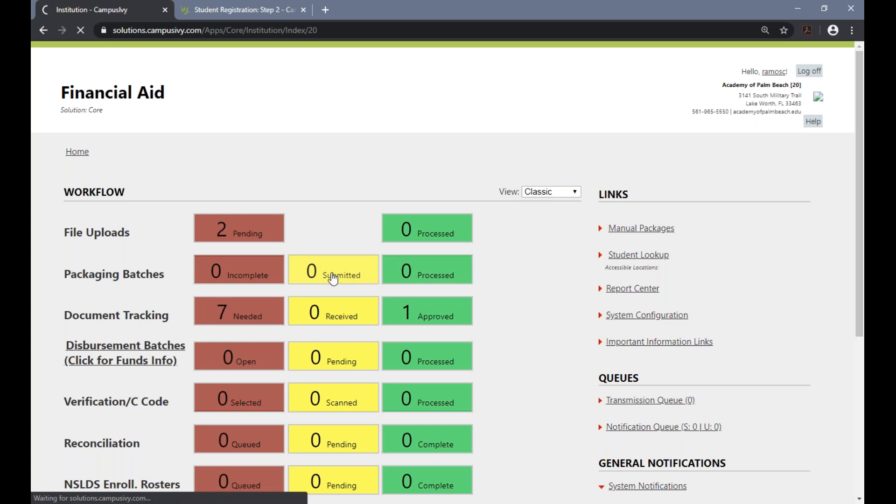
{"action": "left_click", "coordinate": [333, 275]}
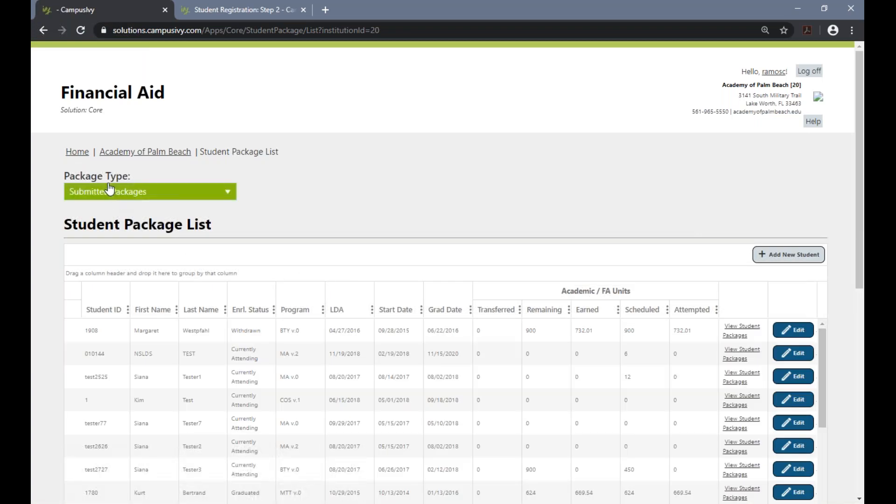
{"action": "left_click", "coordinate": [138, 193]}
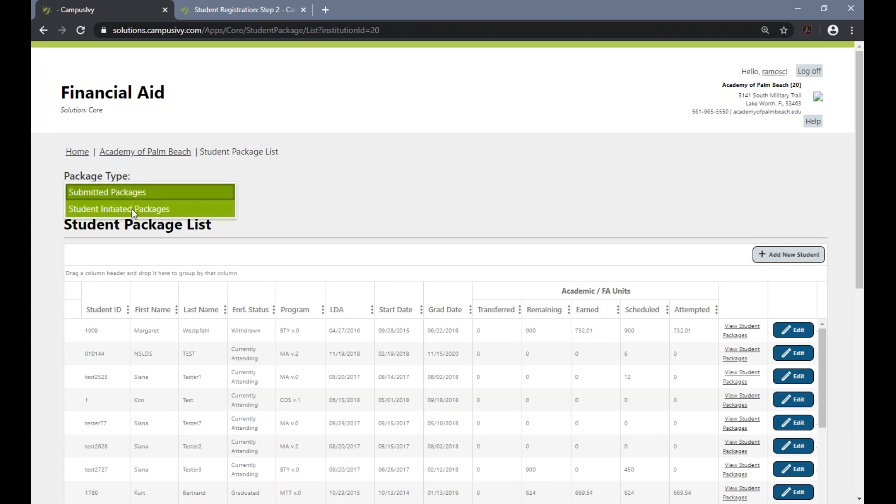
{"action": "left_click", "coordinate": [130, 209]}
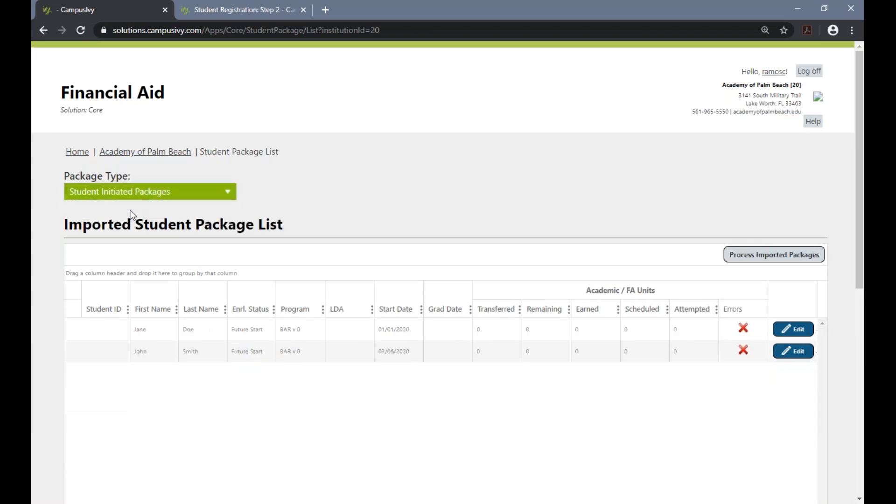
Open the imported student package starting 01/01/2020 for editing and keep BAR v.0 as its program.
{"action": "left_click", "coordinate": [148, 348]}
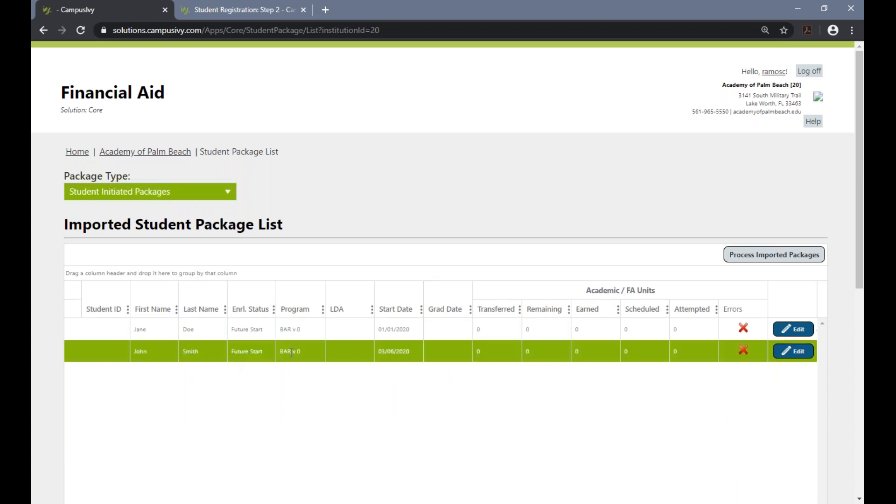
{"action": "left_click", "coordinate": [719, 322]}
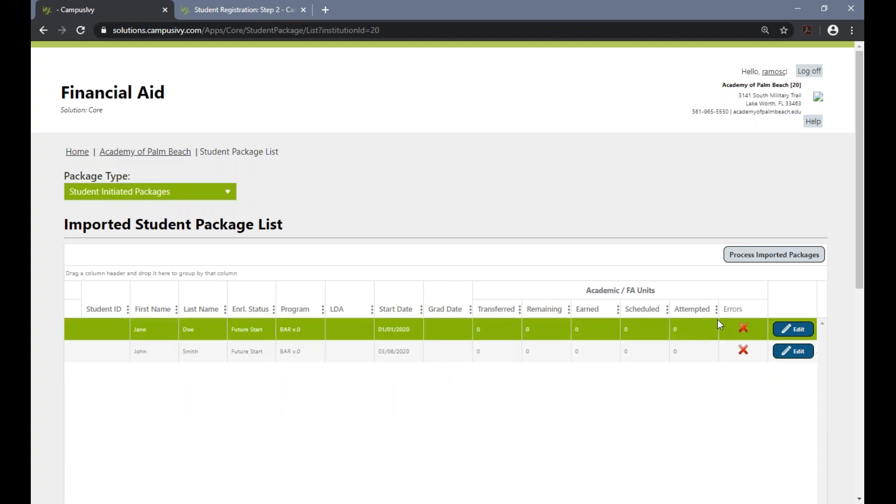
{"action": "left_click", "coordinate": [797, 331]}
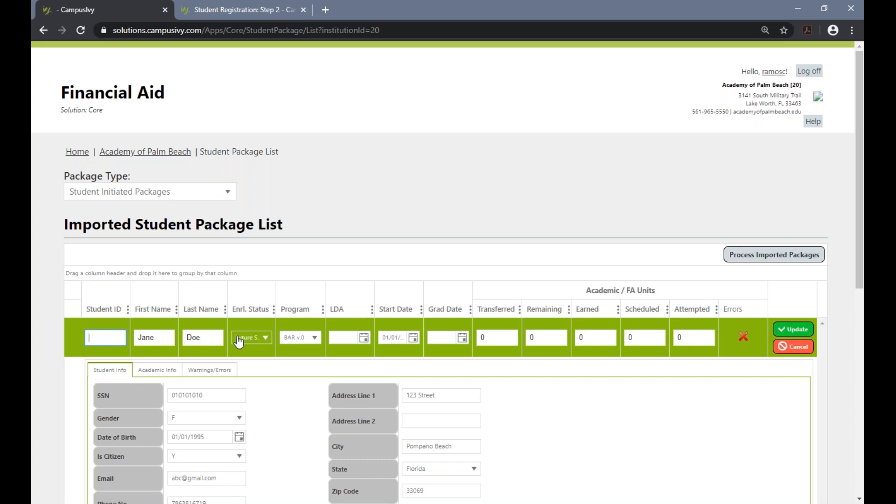
{"action": "left_click", "coordinate": [301, 337]}
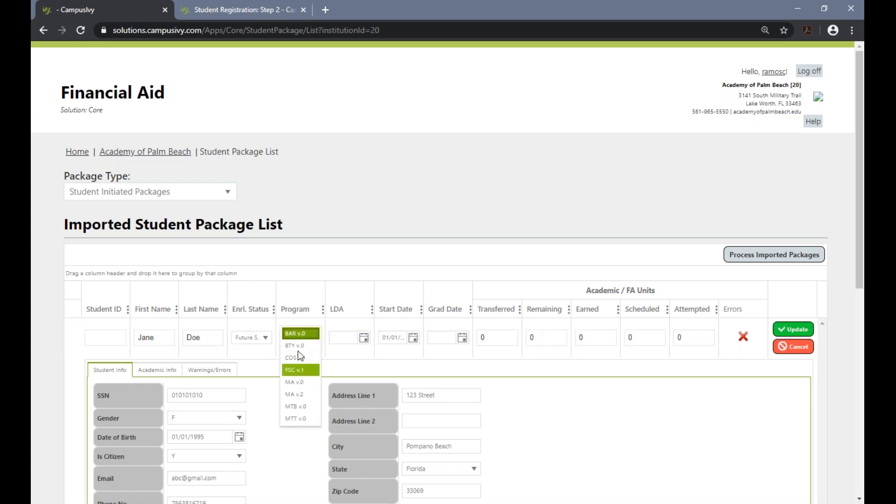
{"action": "left_click", "coordinate": [298, 334]}
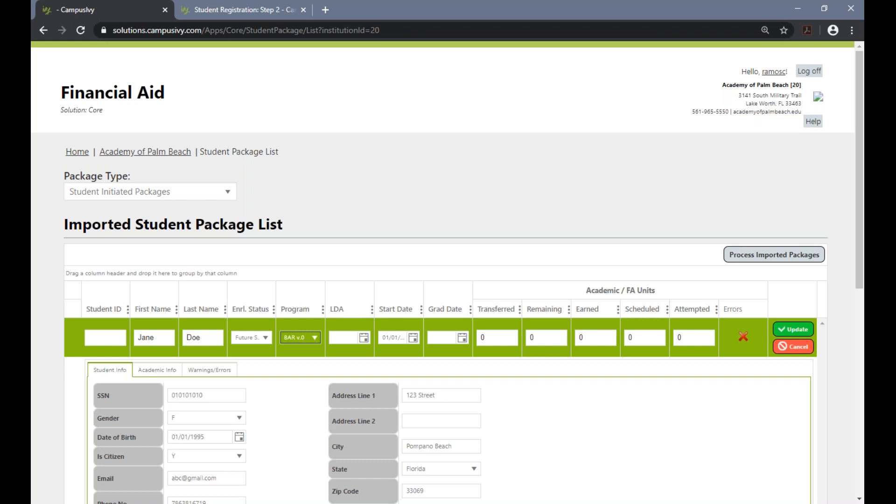
{"action": "left_click", "coordinate": [388, 337]}
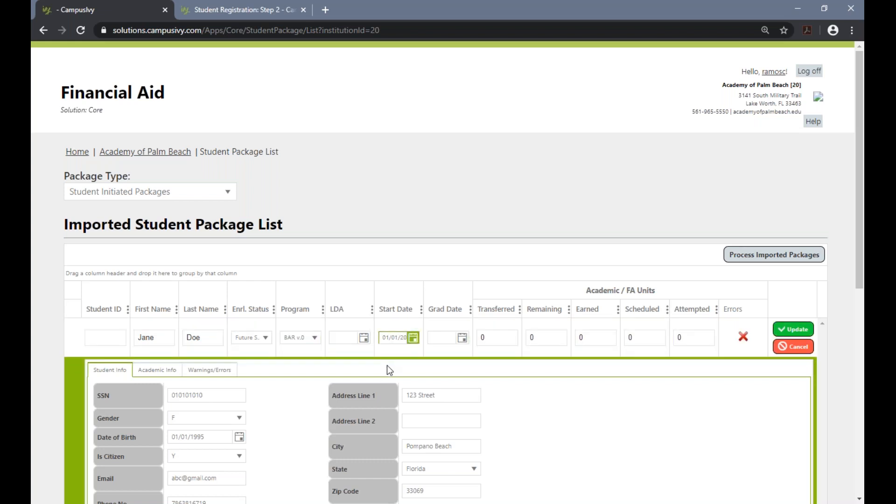
{"action": "left_click", "coordinate": [439, 338]}
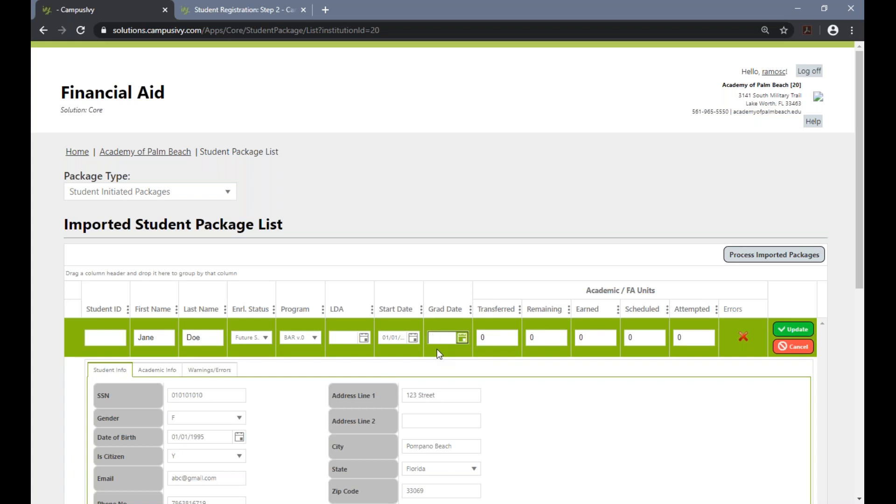
{"action": "key", "text": "Tab"}
Set the package's transferred units to 15 and its remaining units to 36.
{"action": "left_click_drag", "start_coordinate": [498, 336], "coordinate": [482, 337]}
{"action": "type", "text": "15"}
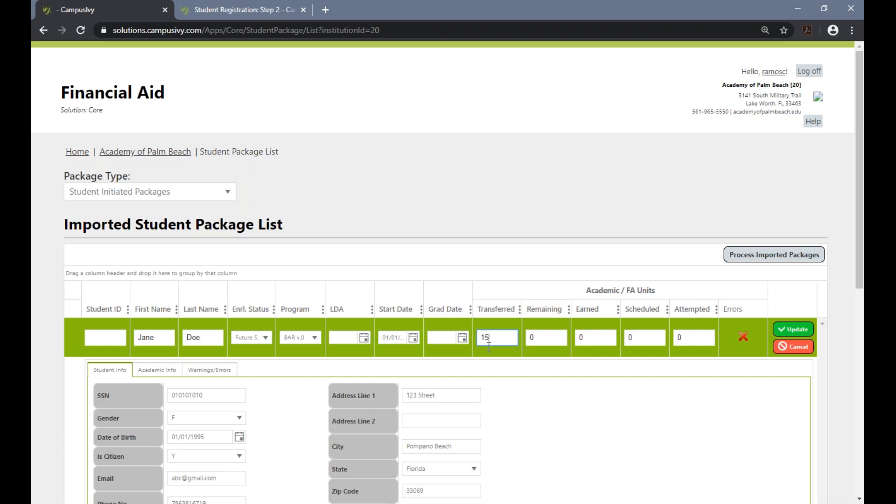
{"action": "left_click", "coordinate": [552, 337]}
{"action": "double_click", "coordinate": [551, 337]}
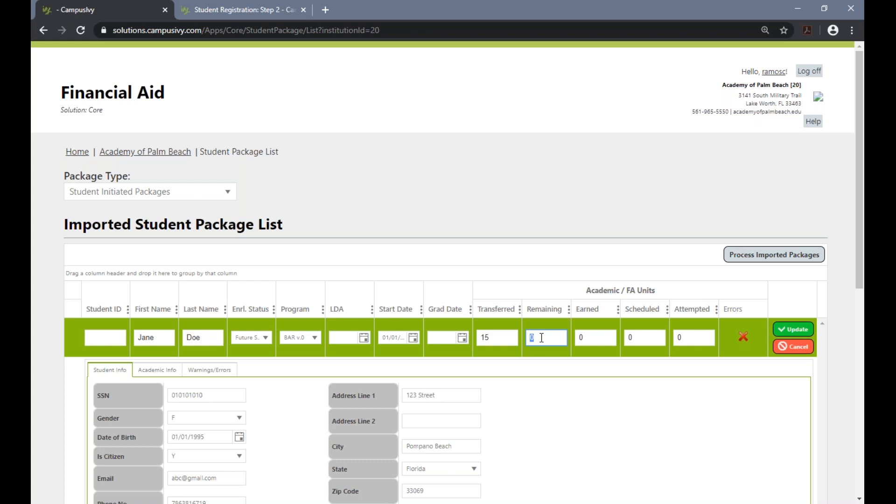
{"action": "type", "text": "900"}
{"action": "double_click", "coordinate": [534, 337]}
{"action": "type", "text": "2"}
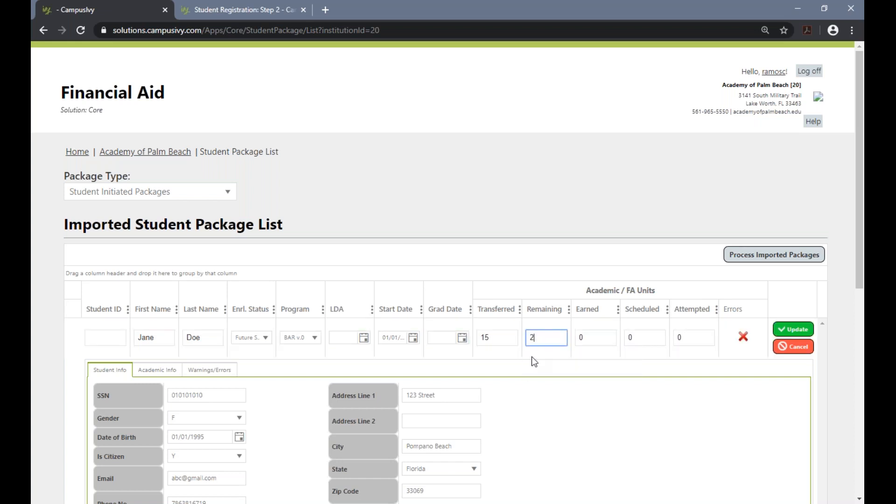
{"action": "type", "text": "436"}
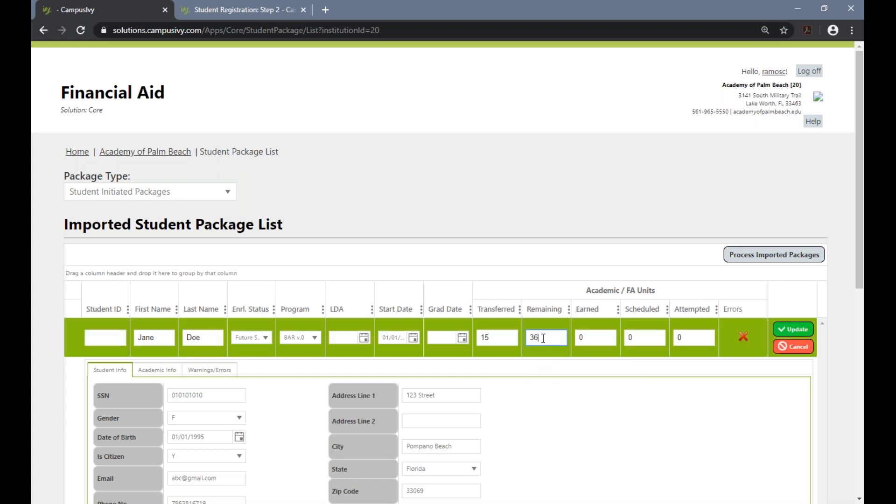
Set the package's earned units to 15 and its graduation date to 1/1/2023.
{"action": "left_click", "coordinate": [586, 345]}
{"action": "left_click", "coordinate": [500, 339]}
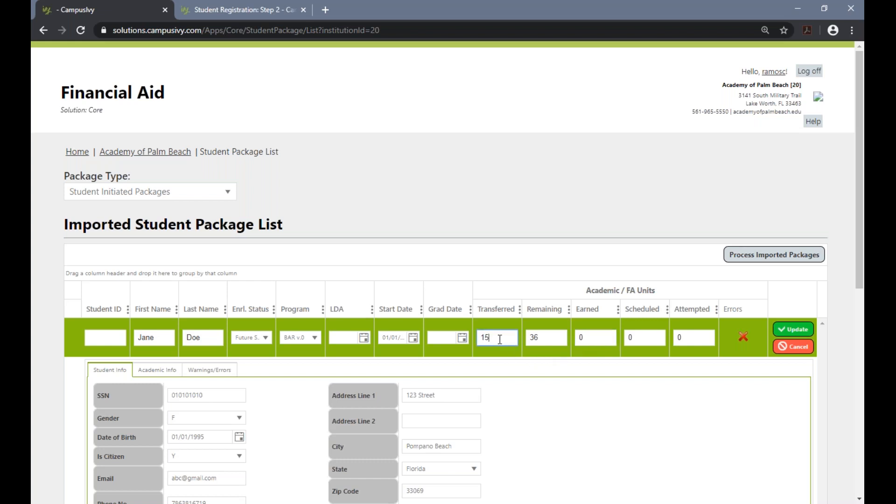
{"action": "left_click", "coordinate": [584, 342]}
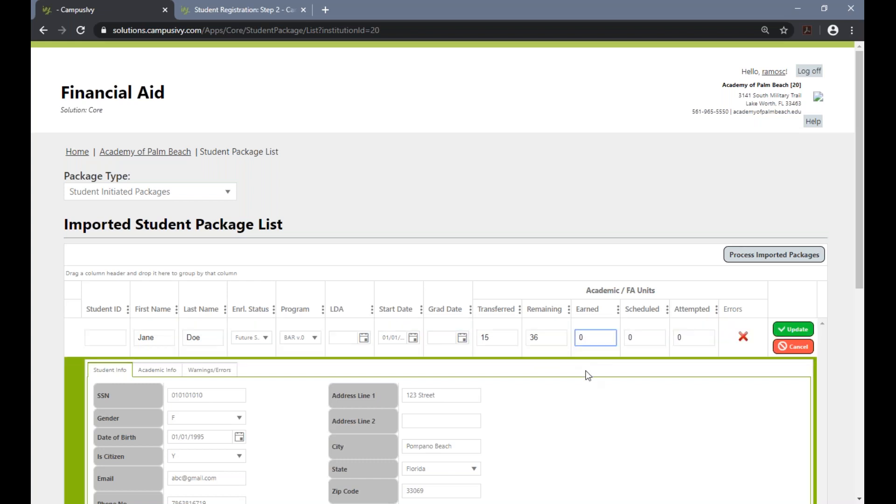
{"action": "key", "text": "BackSpace"}
{"action": "type", "text": "15"}
{"action": "left_click", "coordinate": [444, 338]}
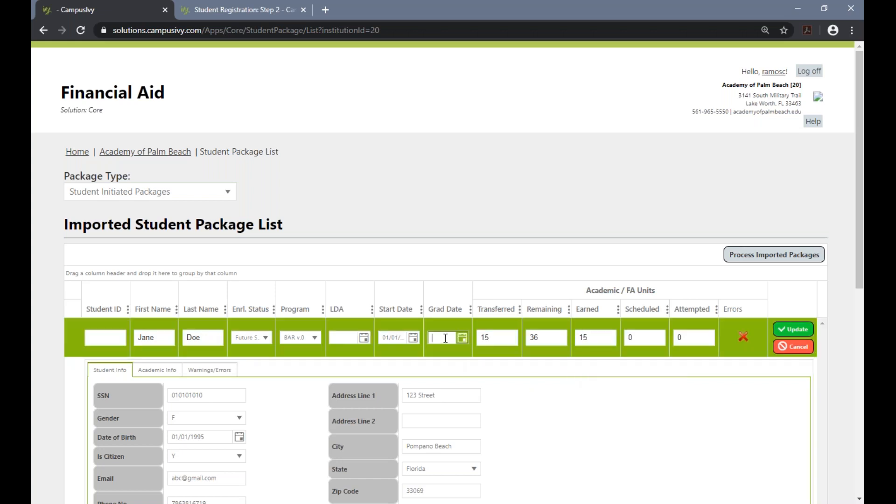
{"action": "type", "text": "/2023"}
{"action": "left_click", "coordinate": [548, 211]}
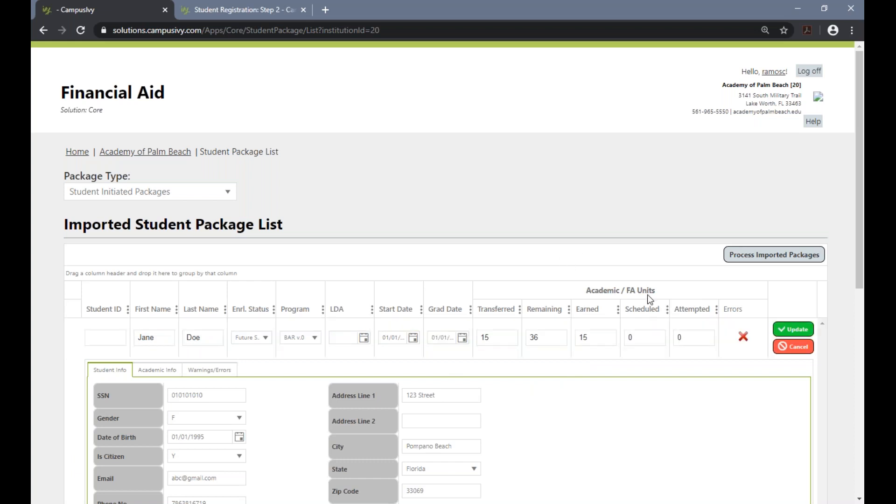
Set the package's scheduled units to 9.
{"action": "left_click", "coordinate": [649, 339]}
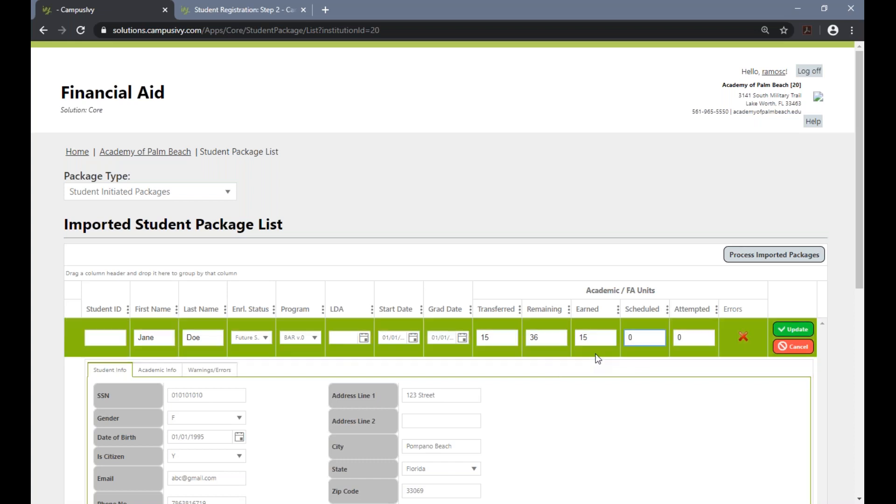
{"action": "double_click", "coordinate": [630, 338]}
{"action": "type", "text": "450"}
{"action": "double_click", "coordinate": [632, 338]}
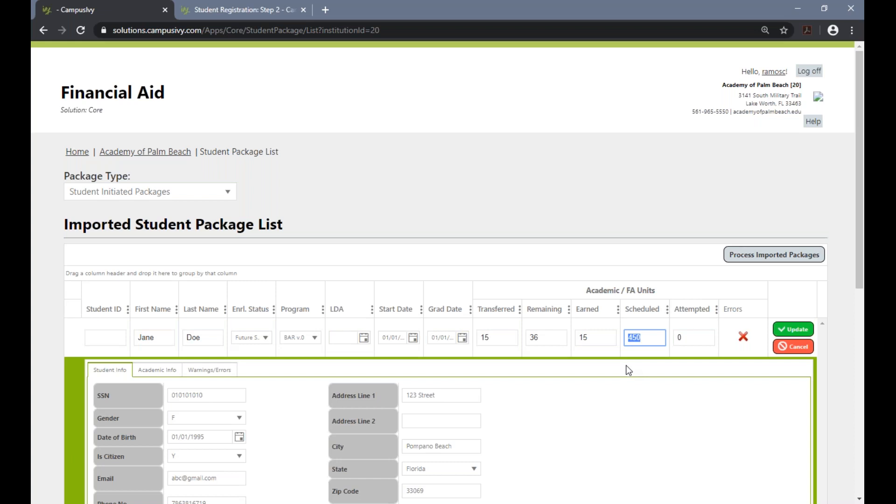
{"action": "type", "text": "12"}
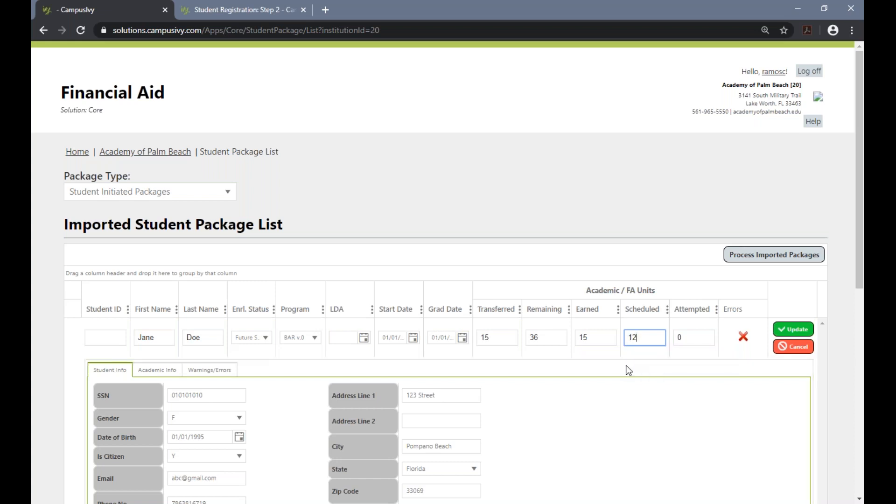
{"action": "key", "text": "BackSpace"}
{"action": "key", "text": "BackSpace"}
{"action": "type", "text": "15"}
{"action": "key", "text": "BackSpace"}
{"action": "key", "text": "BackSpace"}
{"action": "type", "text": "9"}
{"action": "key", "text": "BackSpace"}
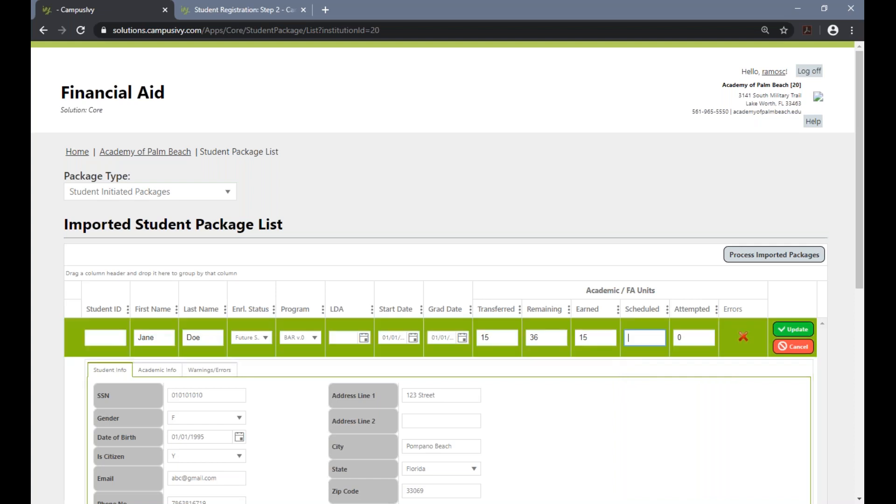
{"action": "type", "text": "9"}
{"action": "key", "text": "Tab"}
Review the package's student information, academic information, and warnings and errors.
{"action": "scroll", "coordinate": [678, 349], "scroll_direction": "down", "scroll_amount": 3}
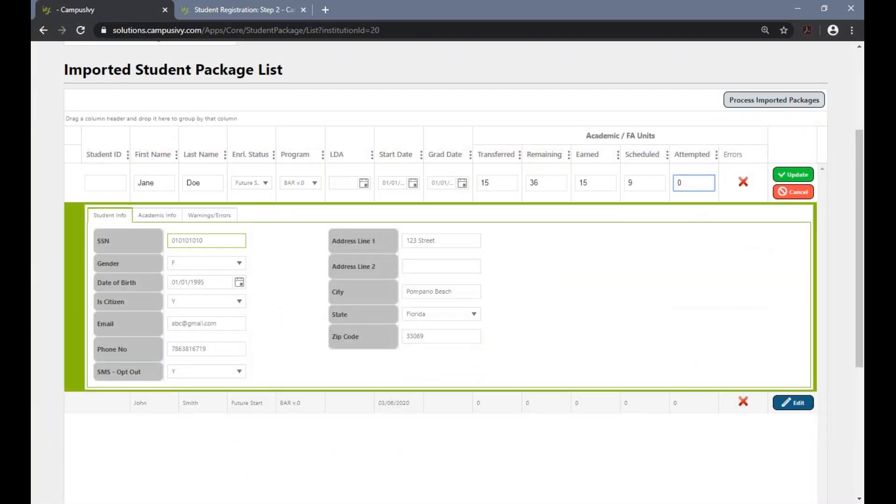
{"action": "left_click", "coordinate": [202, 240]}
{"action": "left_click", "coordinate": [209, 283]}
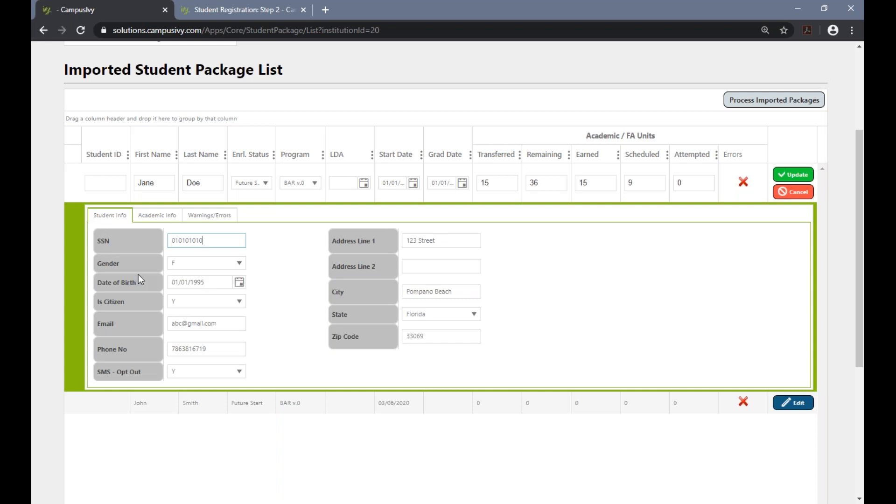
{"action": "left_click", "coordinate": [105, 183]}
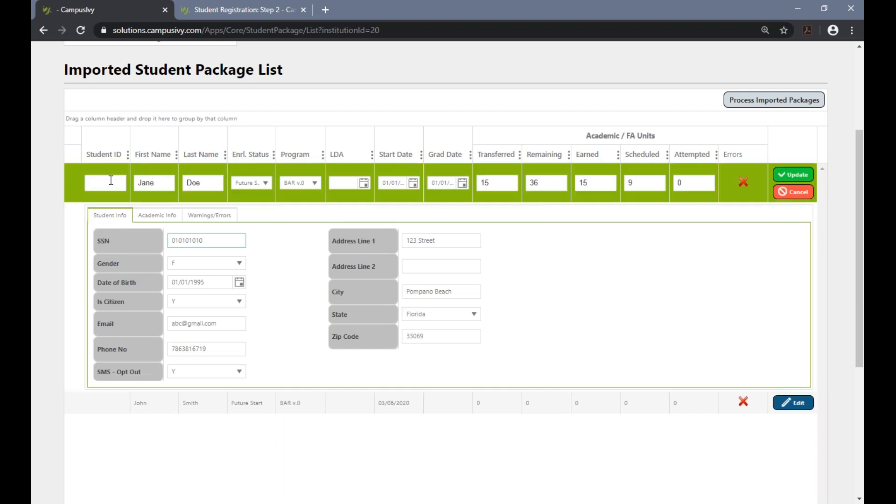
{"action": "left_click", "coordinate": [262, 238]}
{"action": "left_click", "coordinate": [216, 244]}
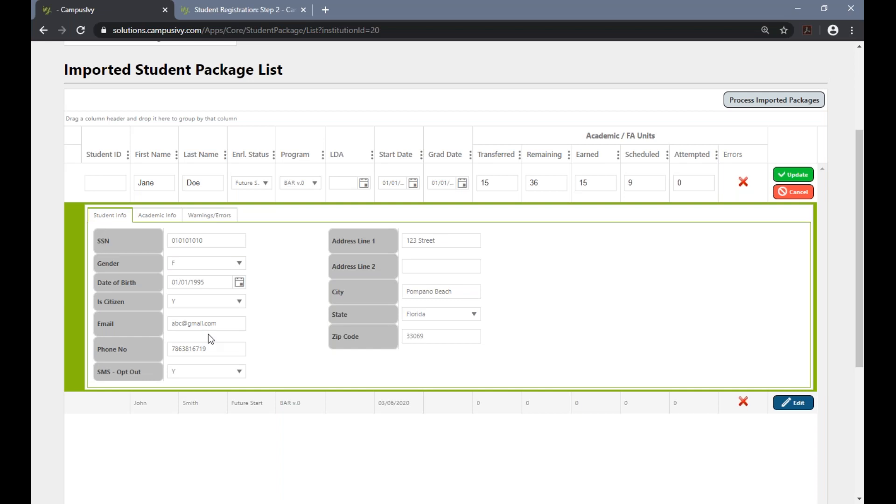
{"action": "left_click", "coordinate": [157, 216]}
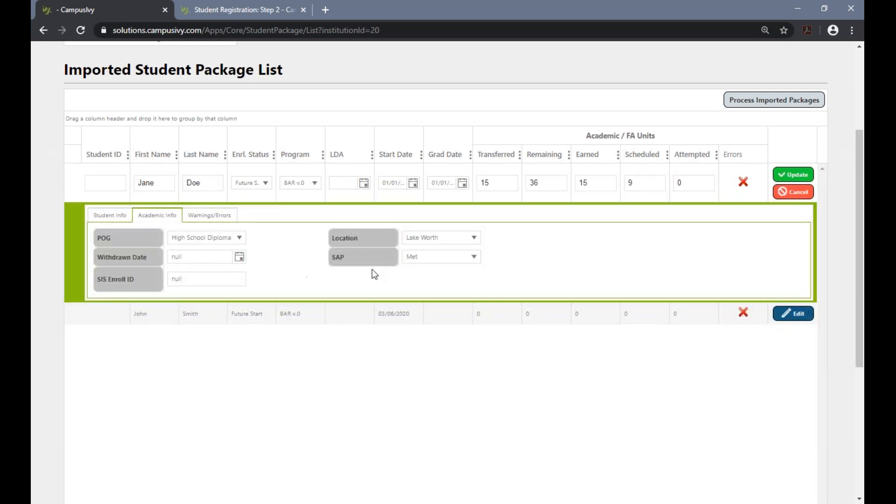
{"action": "left_click", "coordinate": [209, 216]}
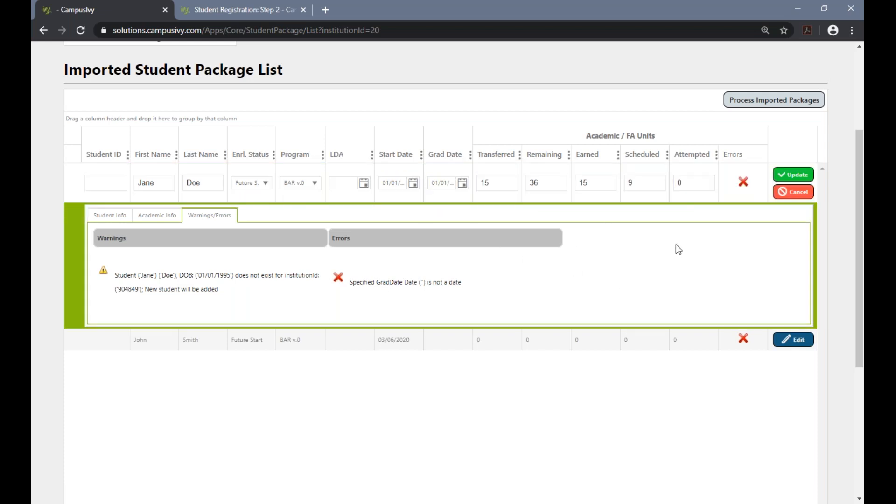
Save the edited student package and process the imported packages.
{"action": "left_click", "coordinate": [792, 176]}
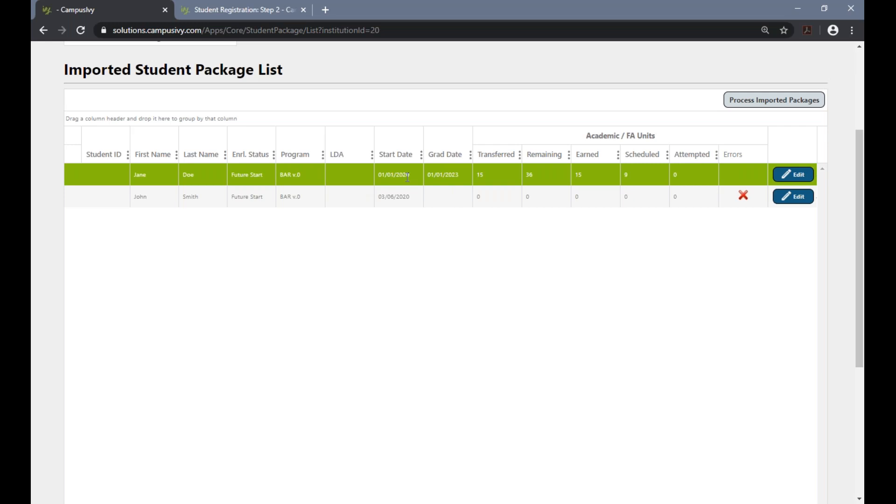
{"action": "left_click", "coordinate": [790, 175]}
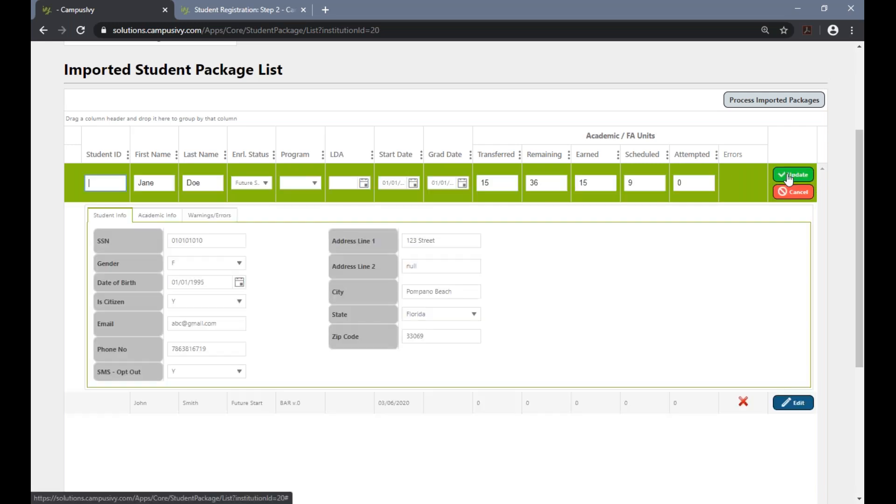
{"action": "left_click", "coordinate": [793, 175]}
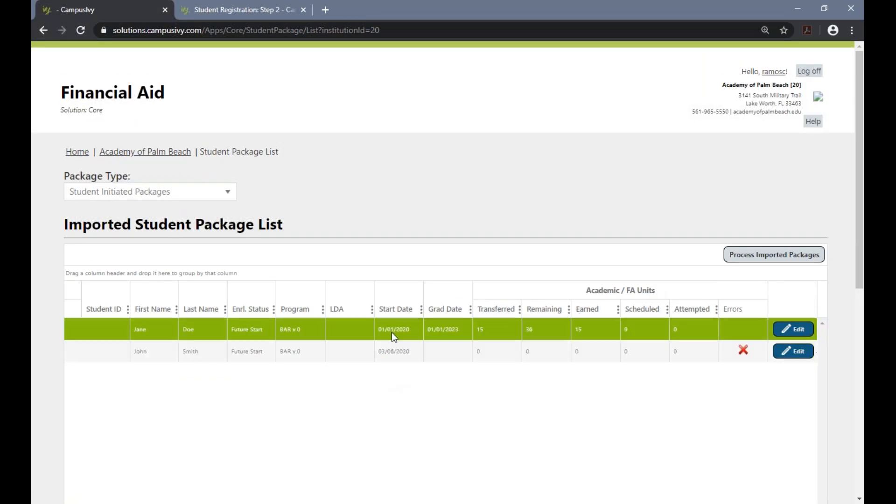
{"action": "left_click", "coordinate": [745, 264]}
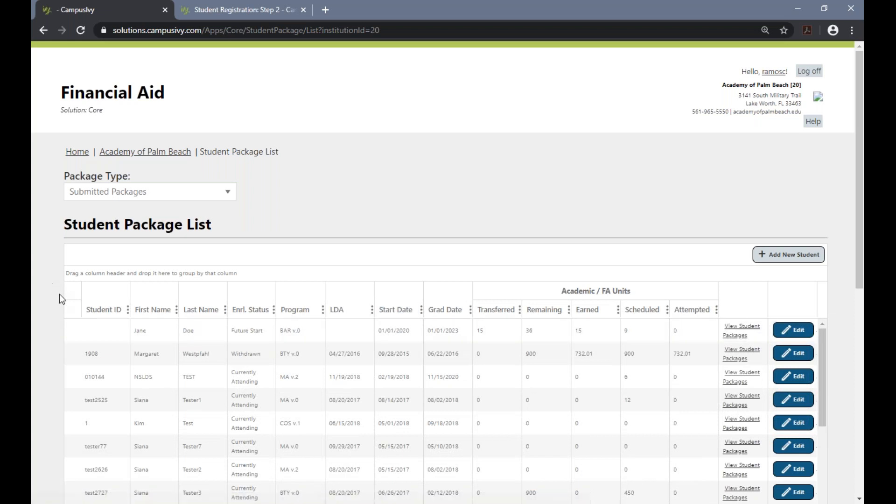
Check the package type lists, open the submitted package starting 01/01/2020 for review, and cancel the edit.
{"action": "left_click", "coordinate": [117, 192]}
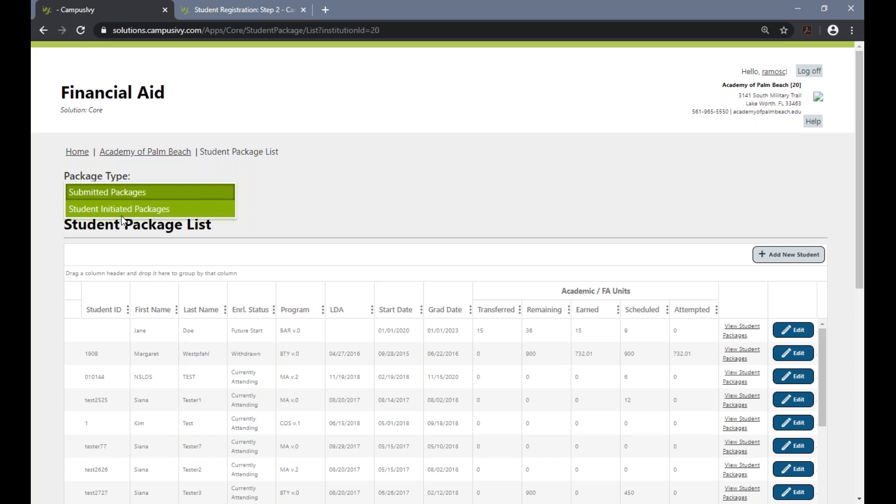
{"action": "left_click", "coordinate": [121, 215]}
{"action": "left_click", "coordinate": [130, 194]}
{"action": "left_click", "coordinate": [131, 196]}
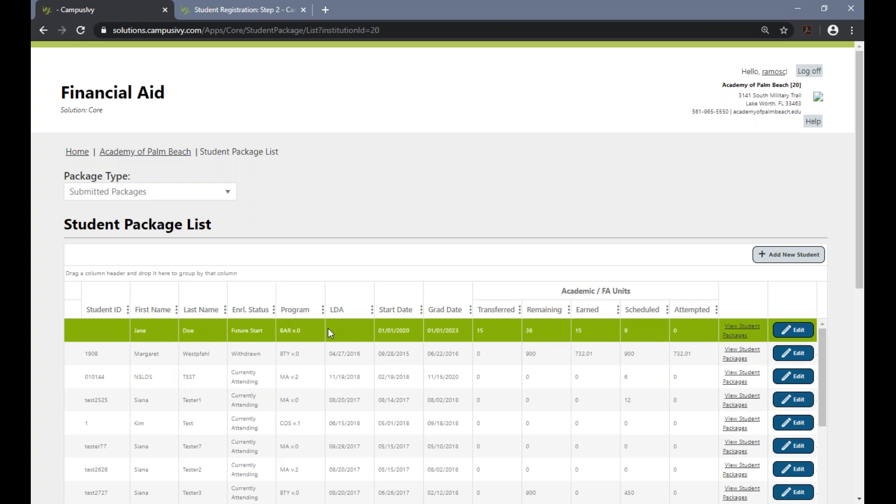
{"action": "left_click", "coordinate": [794, 330]}
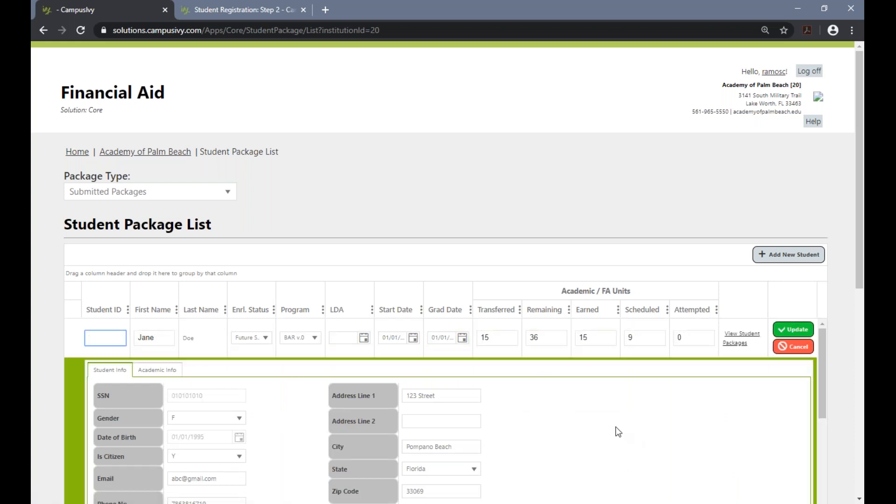
{"action": "left_click", "coordinate": [794, 346]}
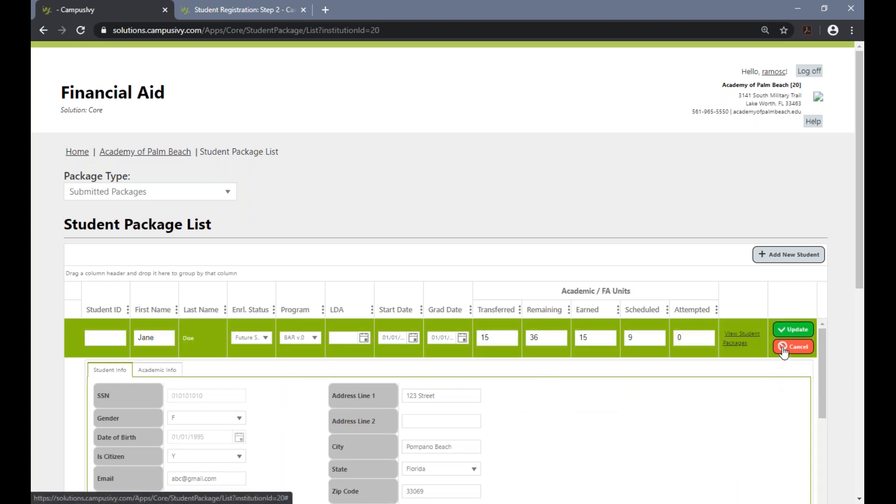